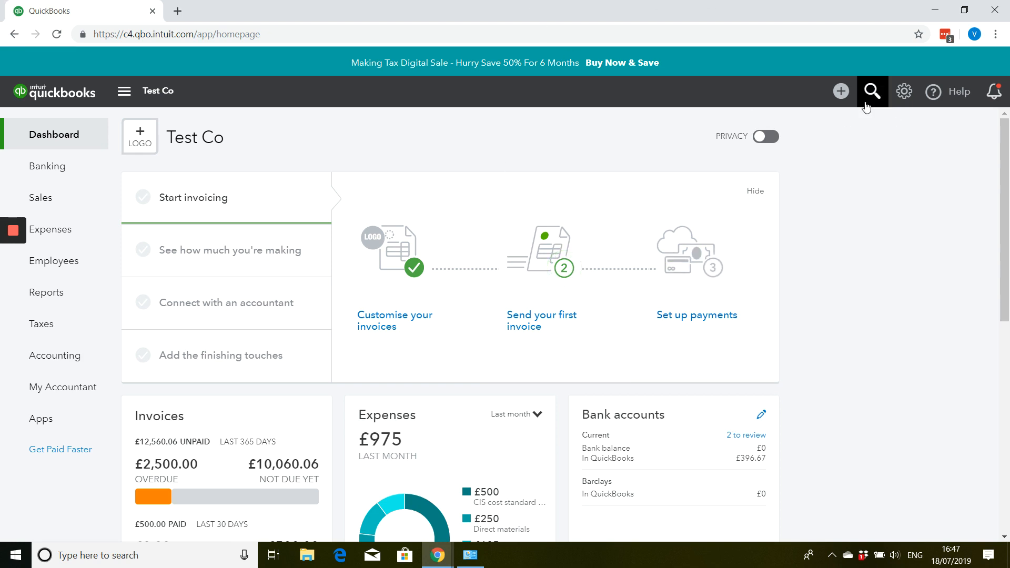
# - Create a new invoice for the customer Smiths & Co
pyautogui.click(843, 93)
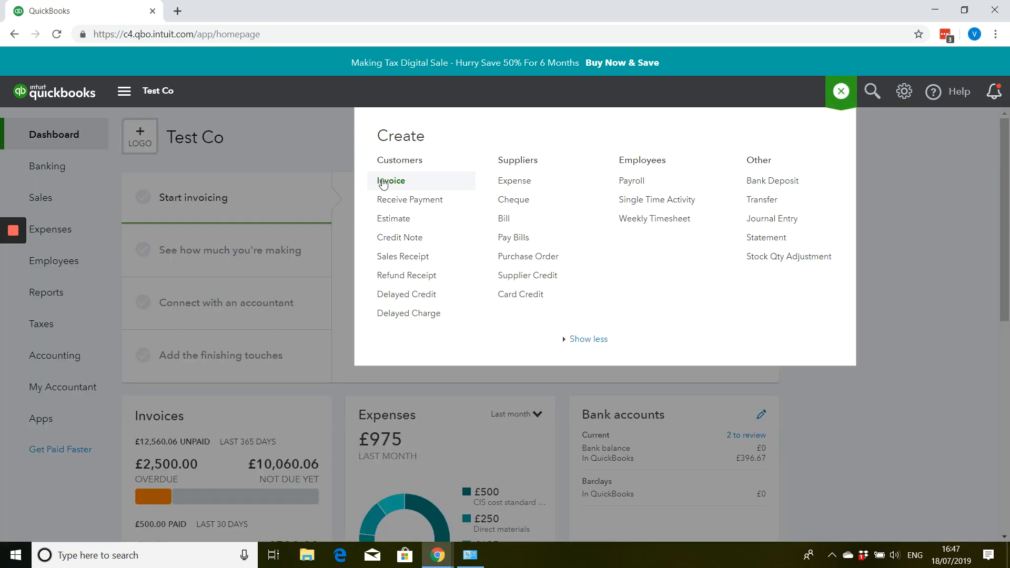
pyautogui.click(383, 182)
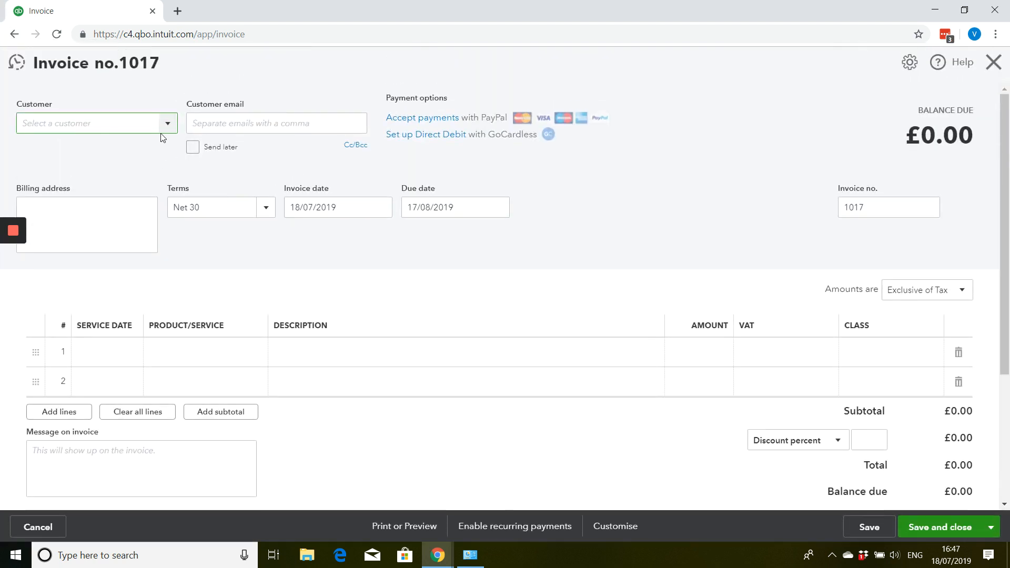
pyautogui.click(169, 123)
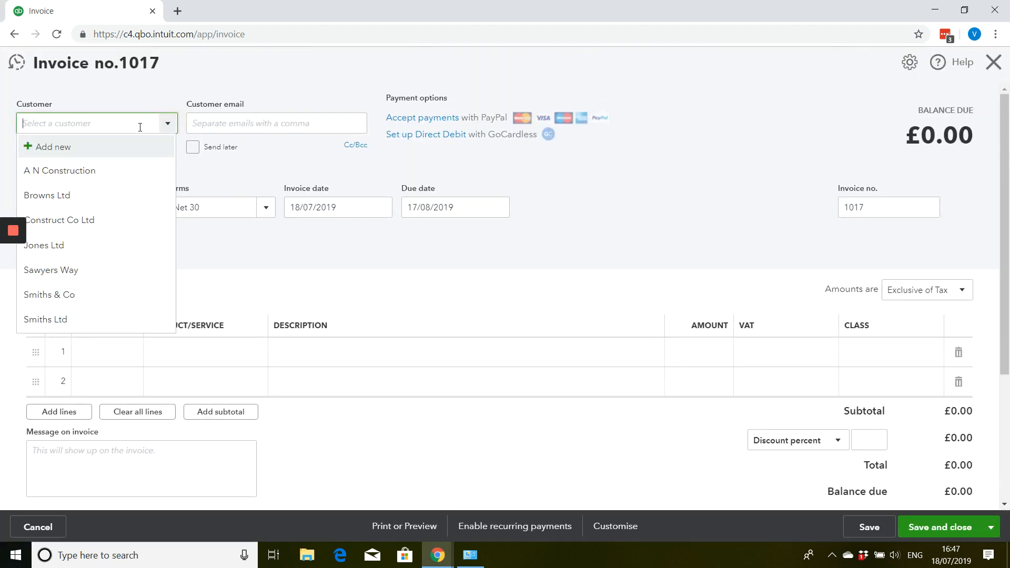
pyautogui.click(50, 295)
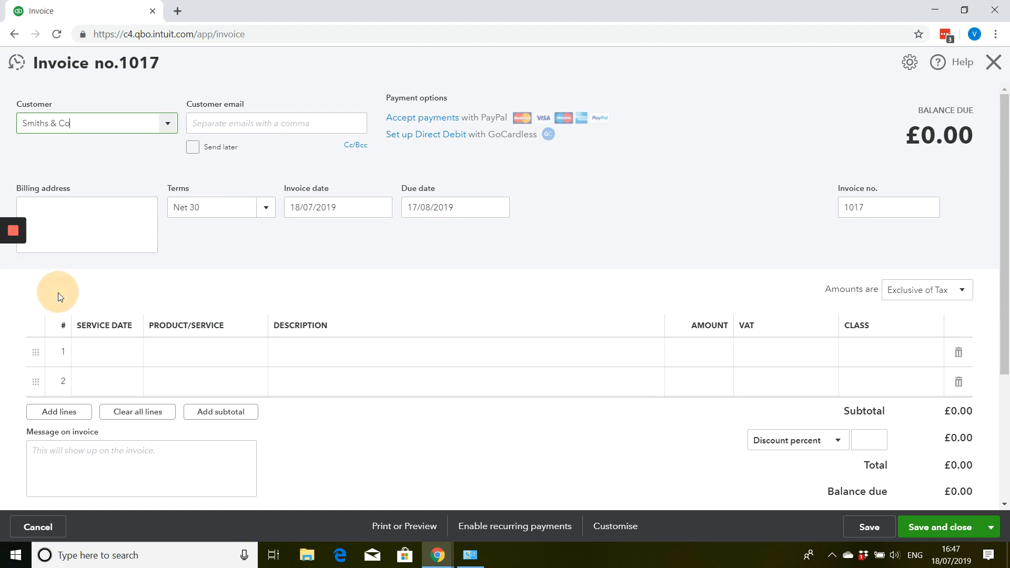
# - Add a new non-stock product from the invoice's first line and name it Birthday Cake-Football
pyautogui.click(197, 354)
pyautogui.click(249, 362)
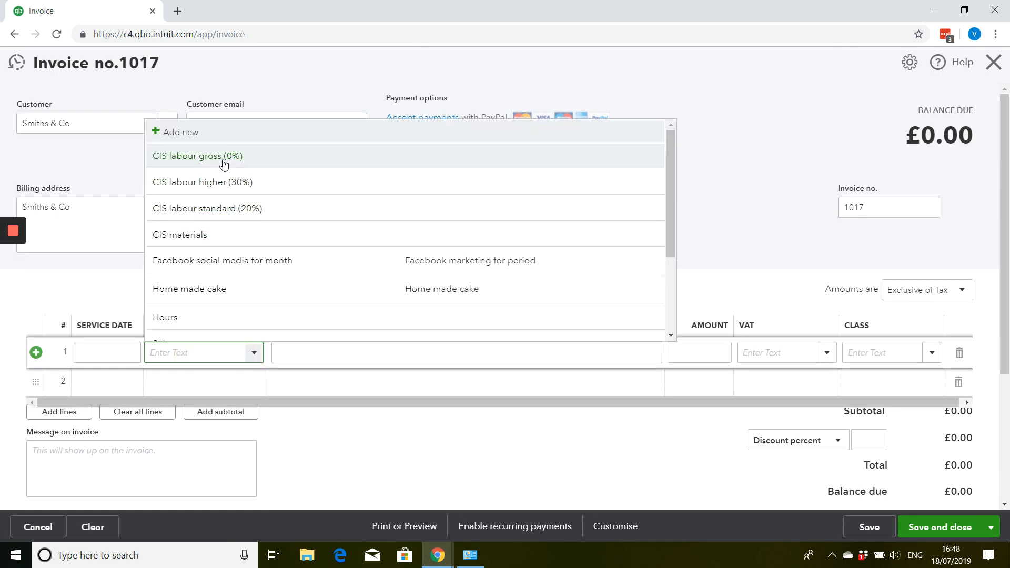
pyautogui.click(221, 136)
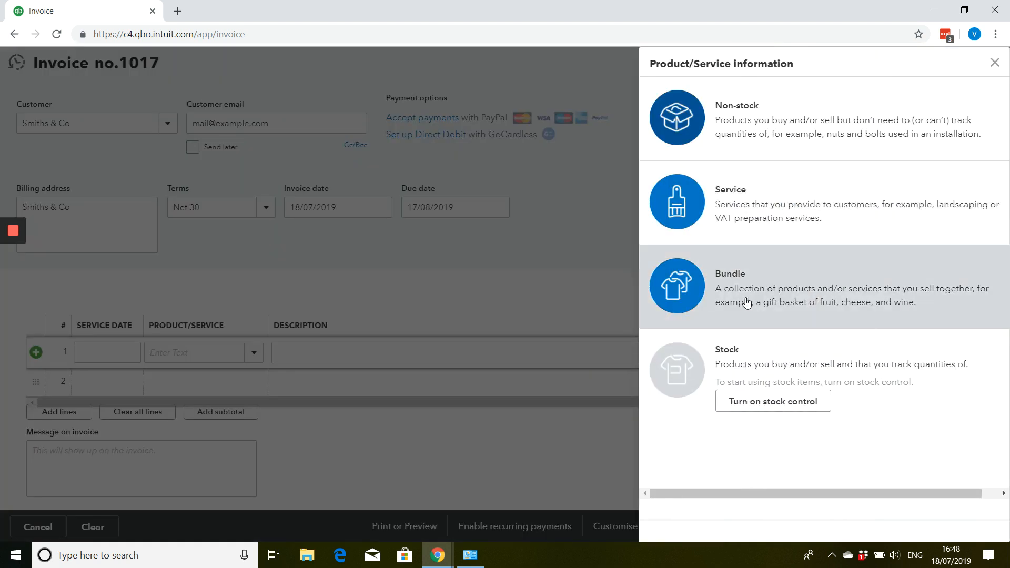
pyautogui.click(839, 122)
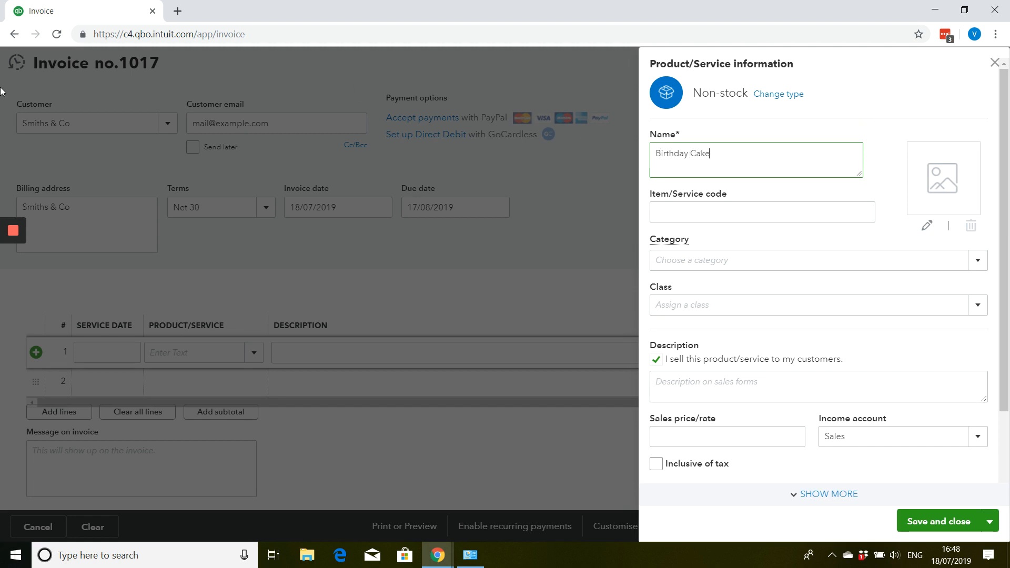
pyautogui.write('o')
# - Give the product the sales description "Football Birthday Cake" and a sales price of 60.00, inclusive of tax
pyautogui.press('Tab')
pyautogui.press('Tab')
pyautogui.press('Tab')
pyautogui.press('Tab')
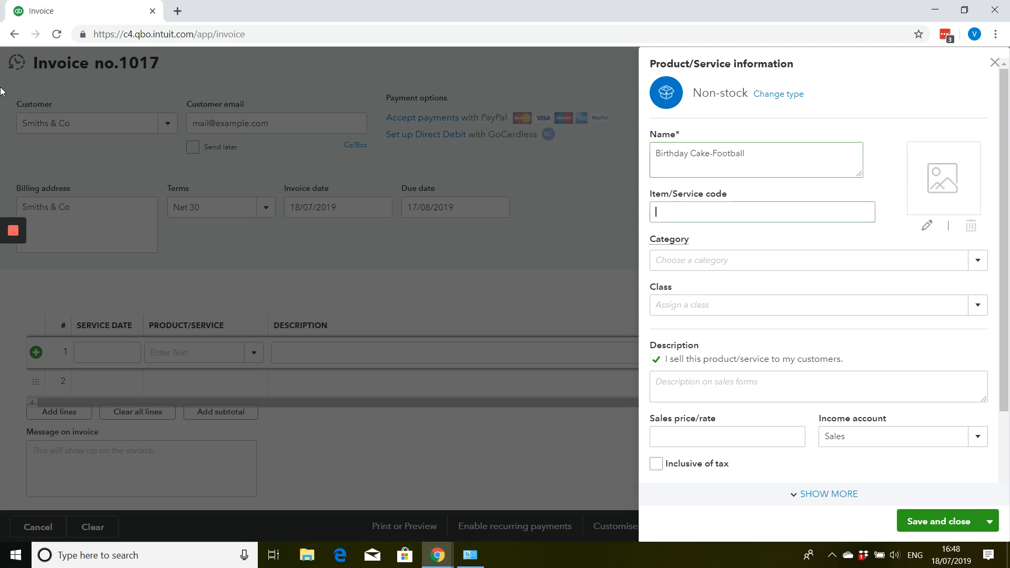
pyautogui.press('Tab')
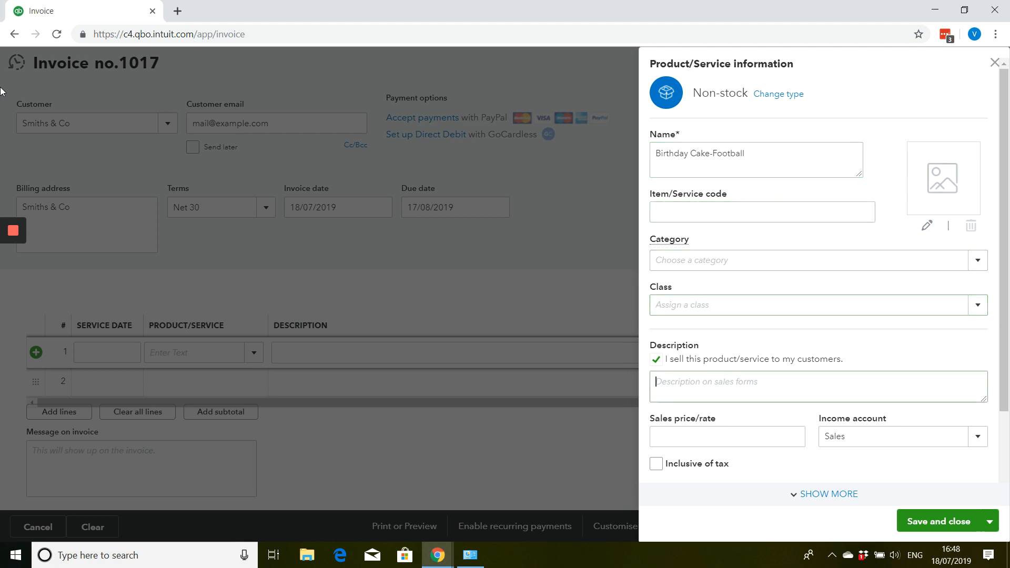
pyautogui.write('Football Birthday Cake')
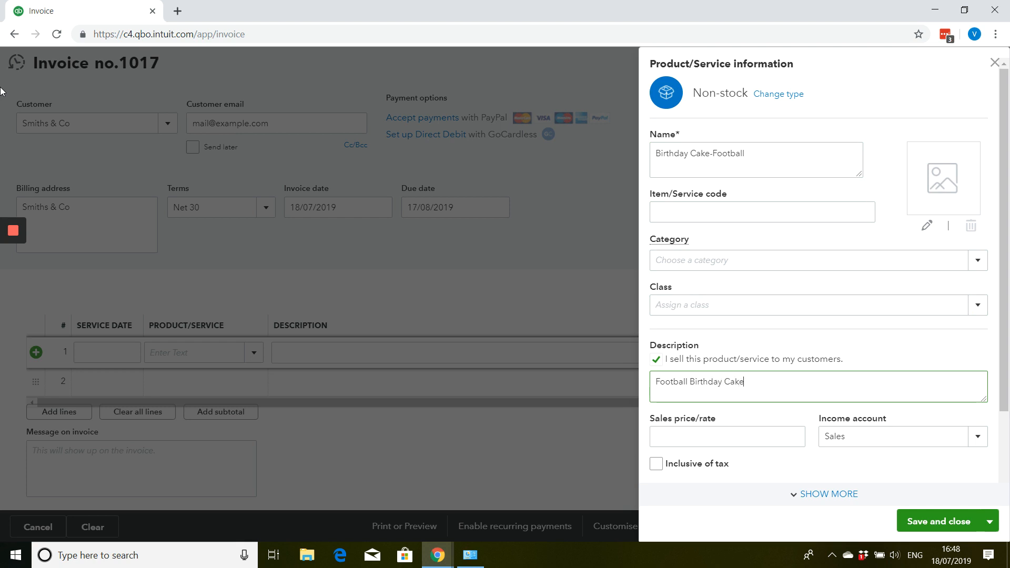
pyautogui.press('Tab')
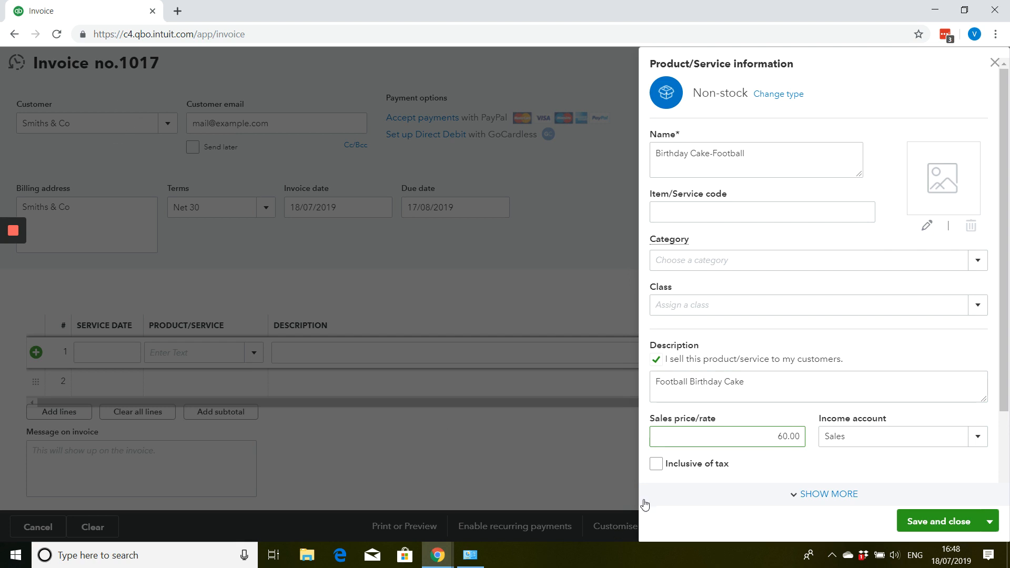
pyautogui.click(656, 464)
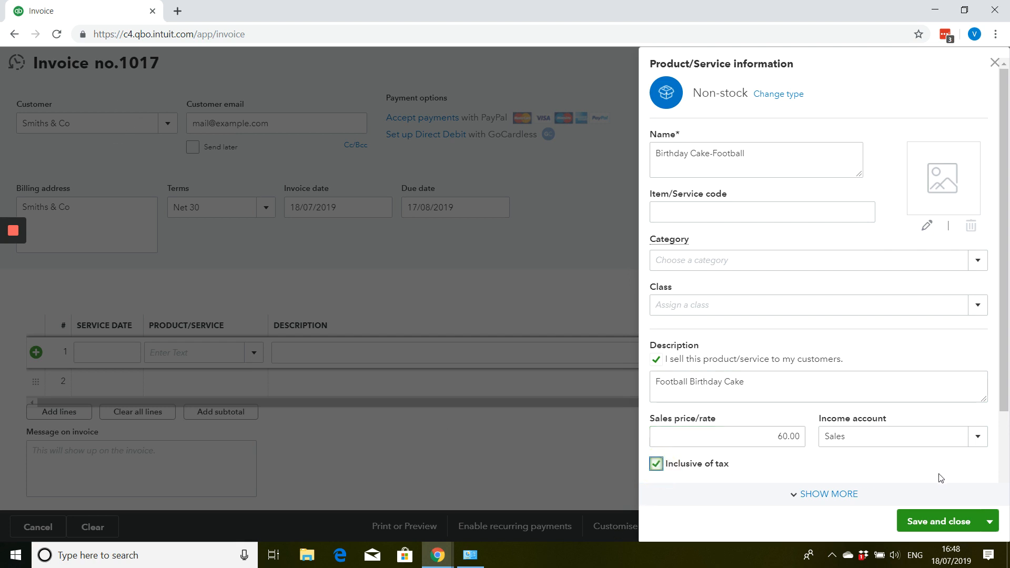
# - Set the product's income account to Sales of Product Income and its tax to 20.0% S, and save the product
pyautogui.scroll(-2, 902, 401)
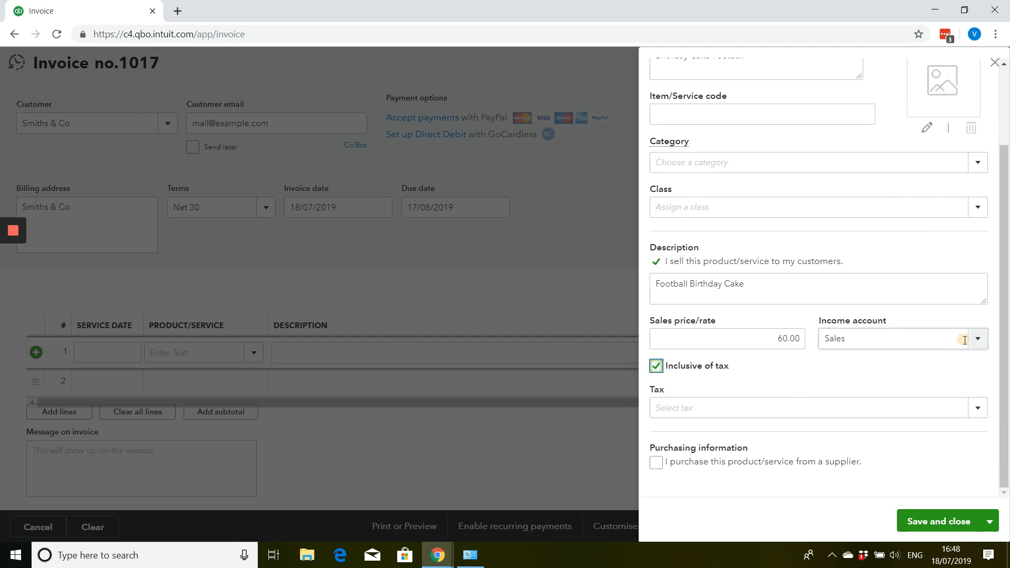
pyautogui.click(964, 339)
pyautogui.click(978, 339)
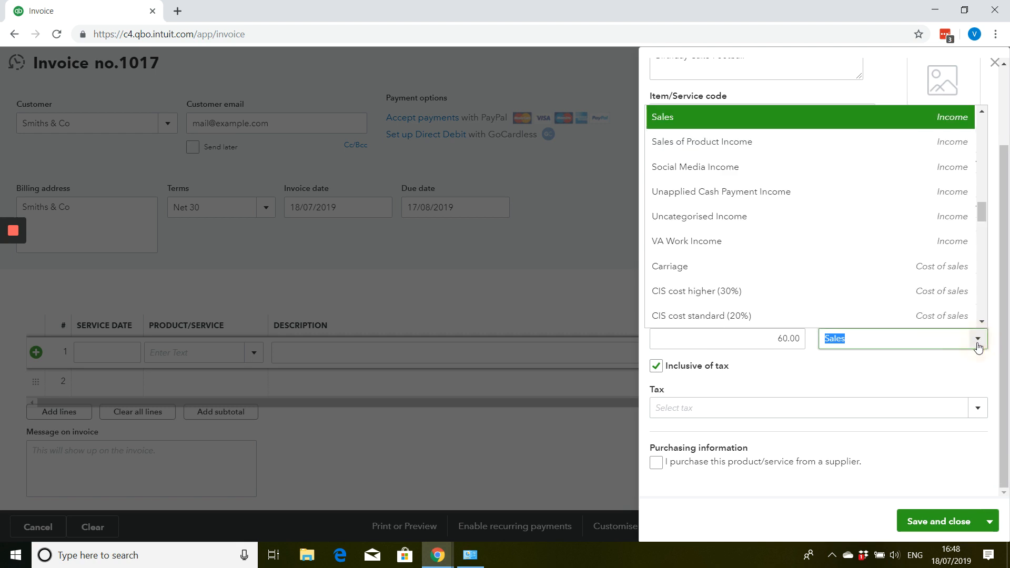
pyautogui.click(773, 149)
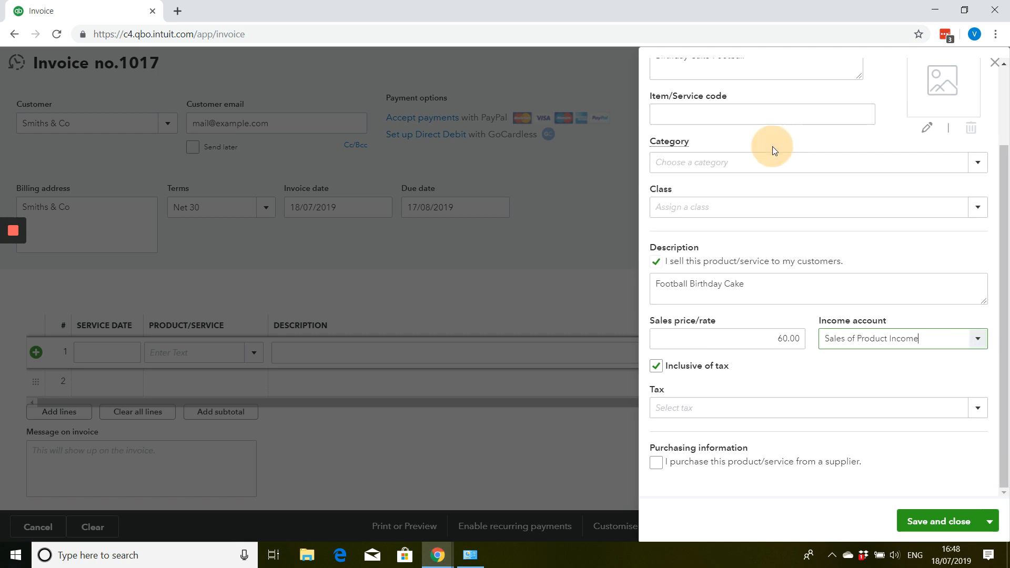
pyautogui.click(977, 408)
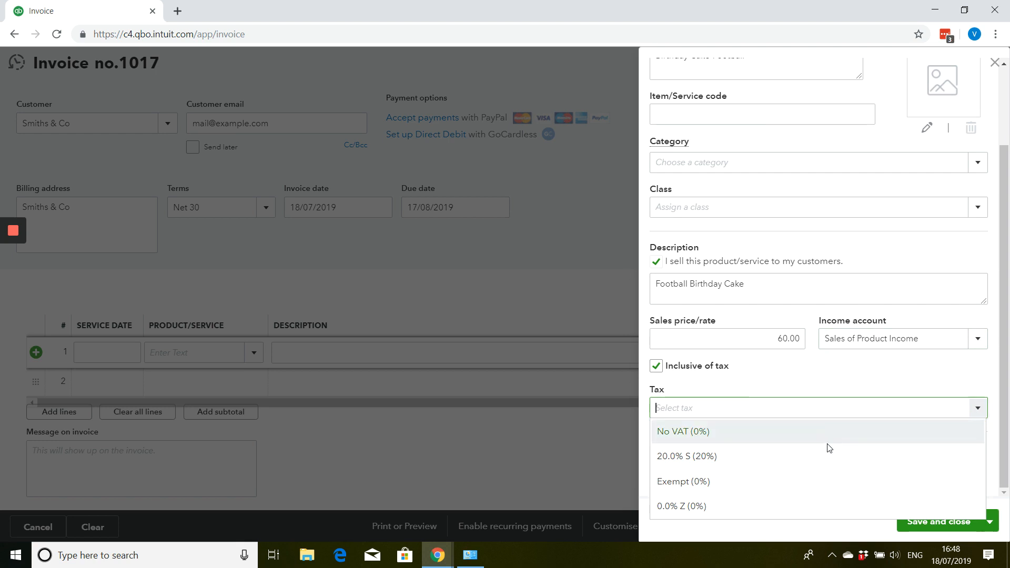
pyautogui.click(791, 454)
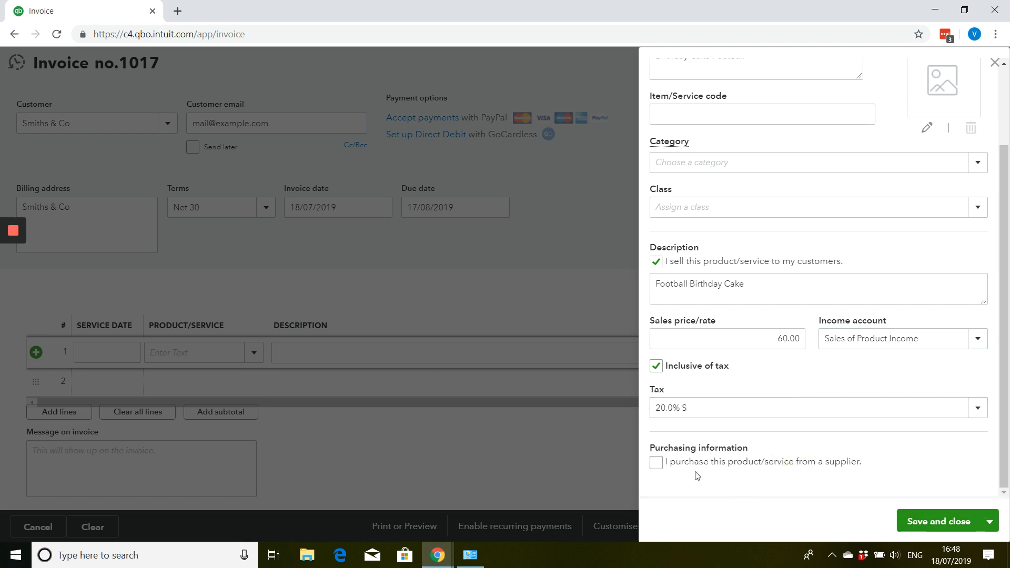
pyautogui.click(946, 522)
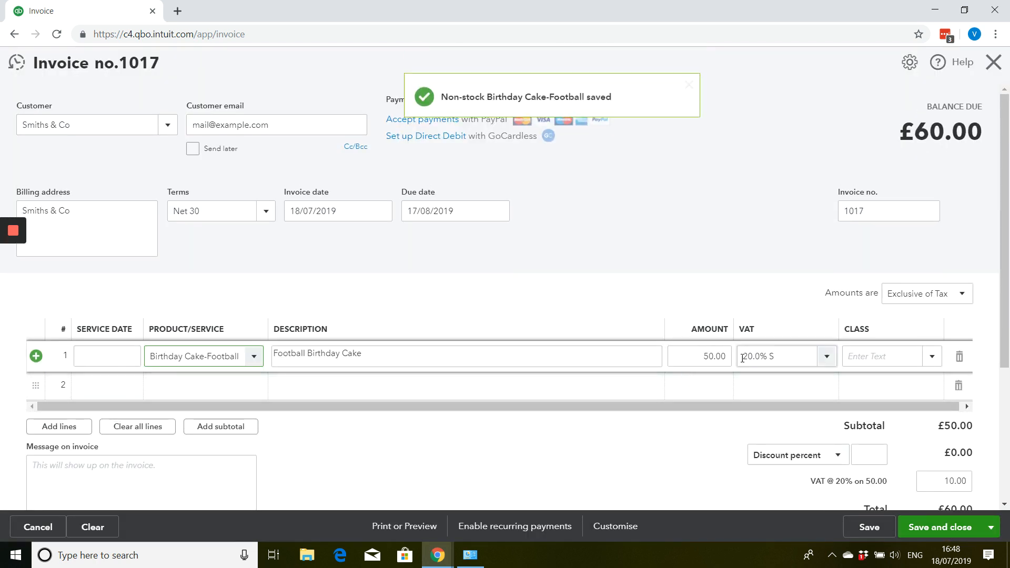
# - Save and close the invoice, accepting the missing class field
pyautogui.scroll(-3, 742, 358)
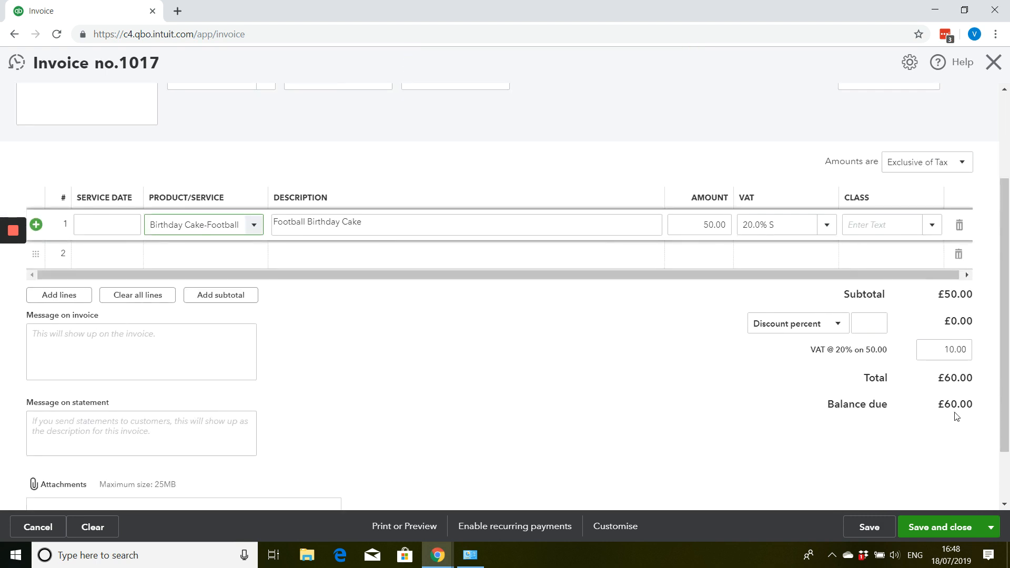
pyautogui.click(917, 527)
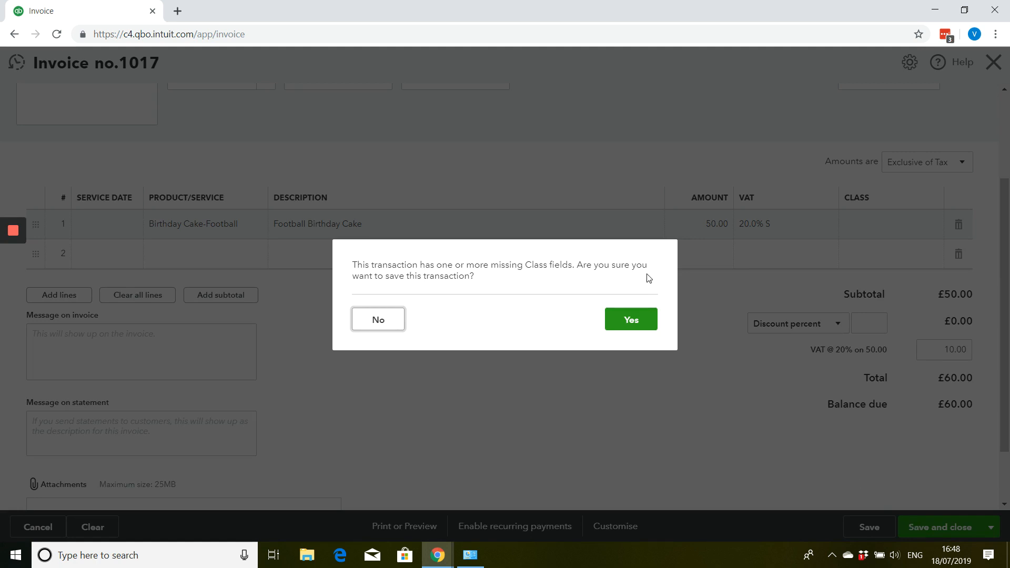
pyautogui.click(643, 320)
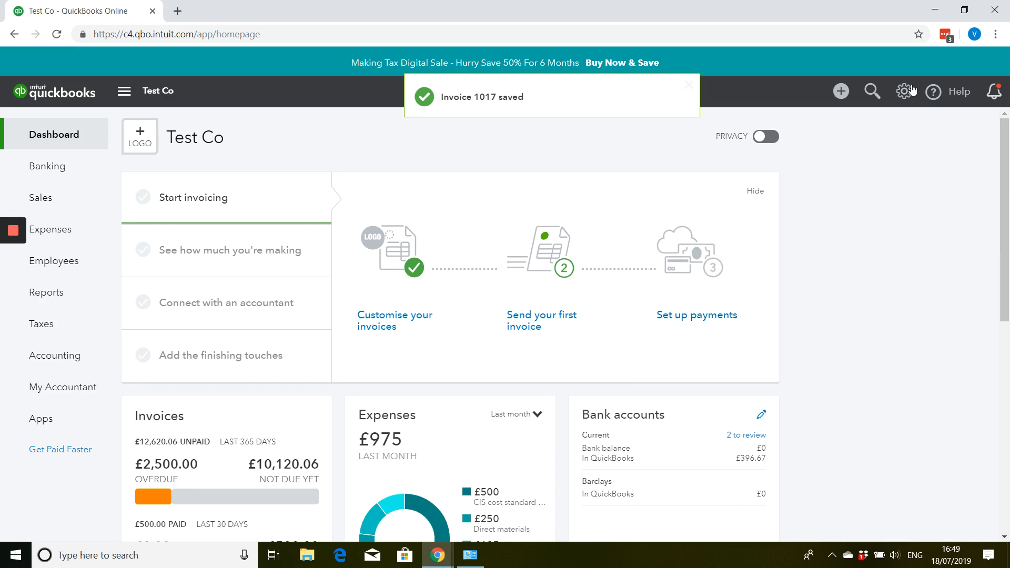
# - Look through the Products and Services list and its blank non-stock item form without saving, and open the list of all sales
pyautogui.click(904, 91)
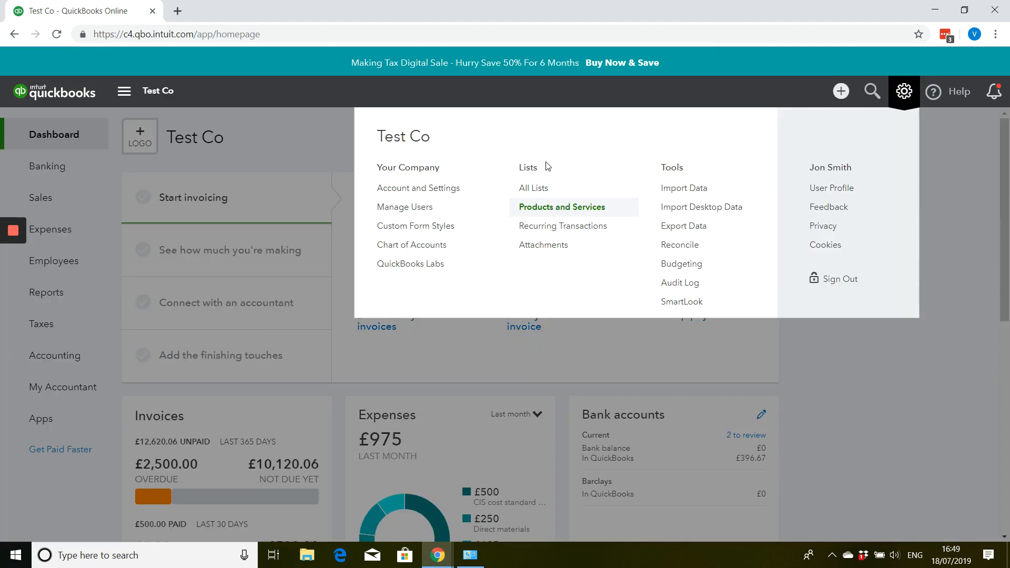
pyautogui.click(566, 208)
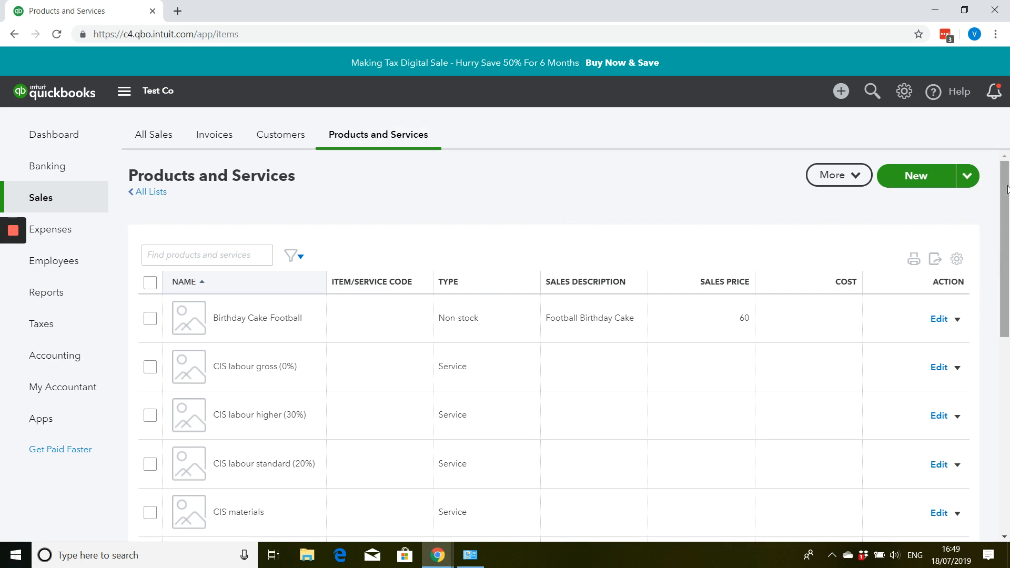
pyautogui.click(930, 179)
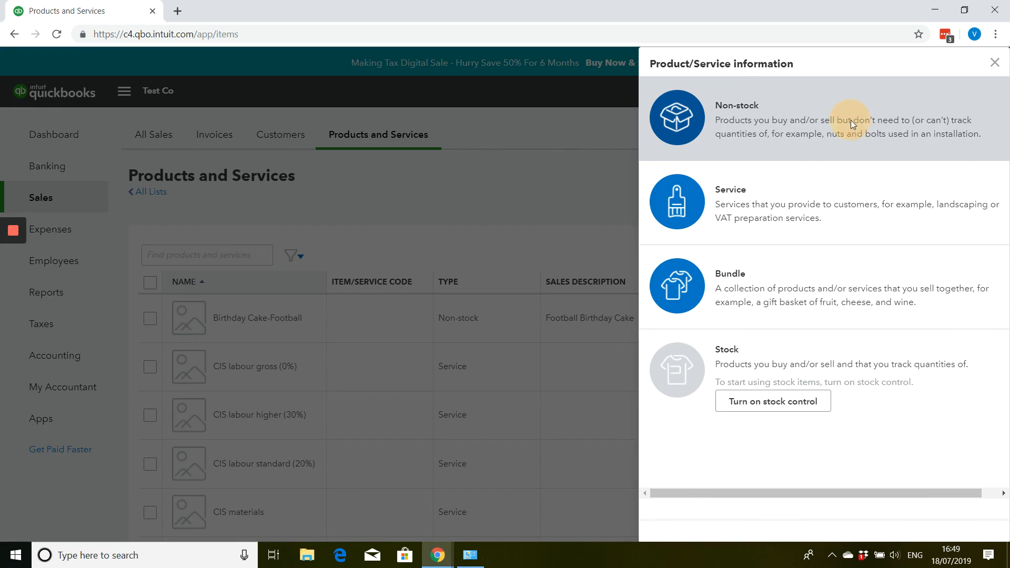
pyautogui.click(851, 120)
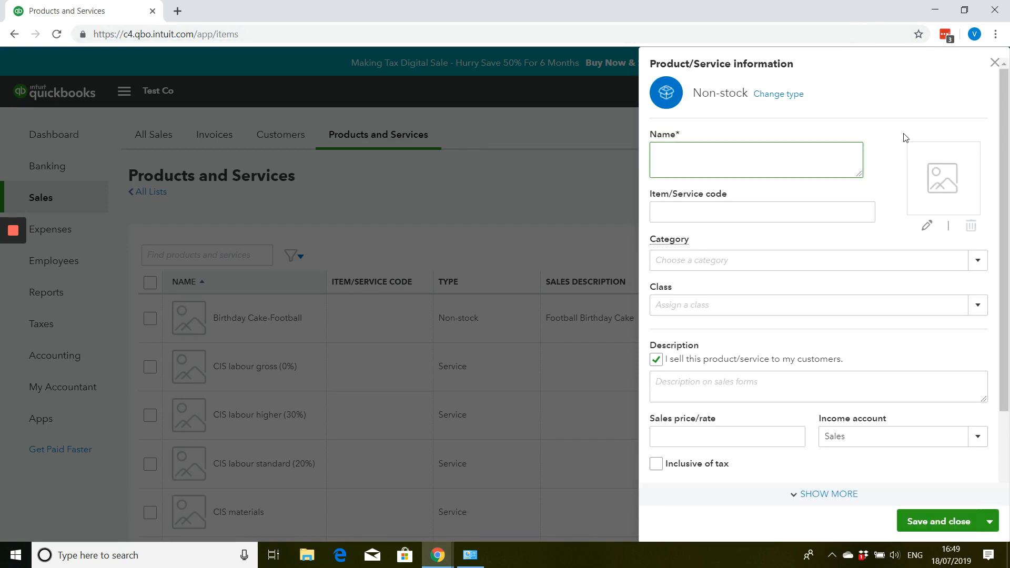
pyautogui.click(994, 64)
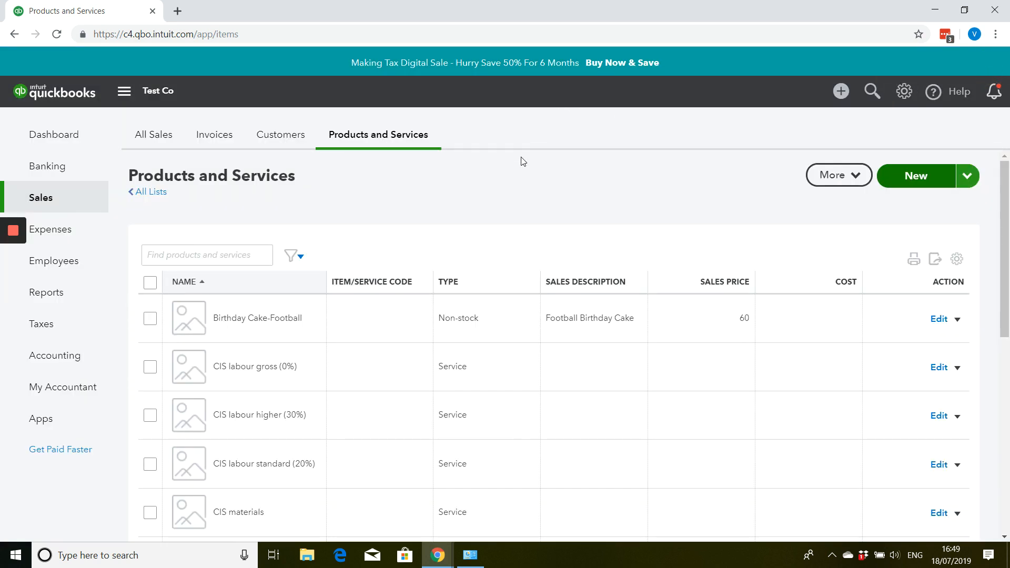
pyautogui.click(156, 133)
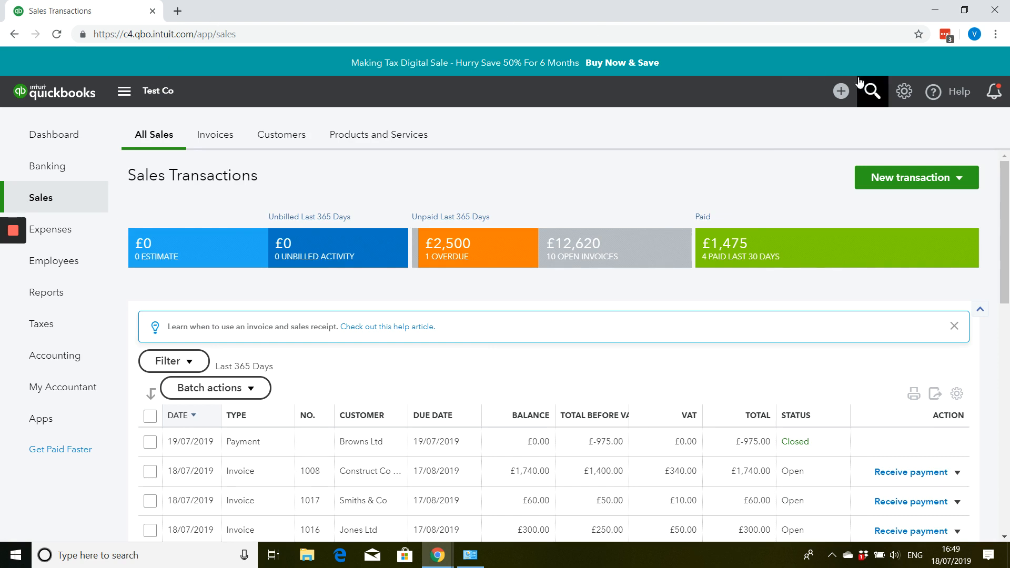
# - Turn on tracking of stock quantity on hand in the company's sales settings for products and services, and save
pyautogui.click(904, 91)
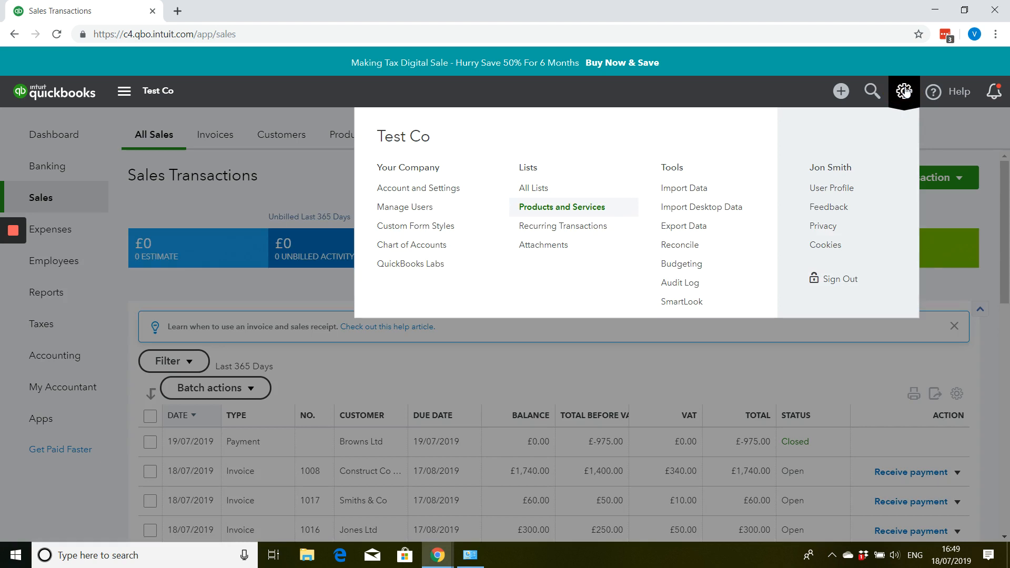
pyautogui.click(433, 188)
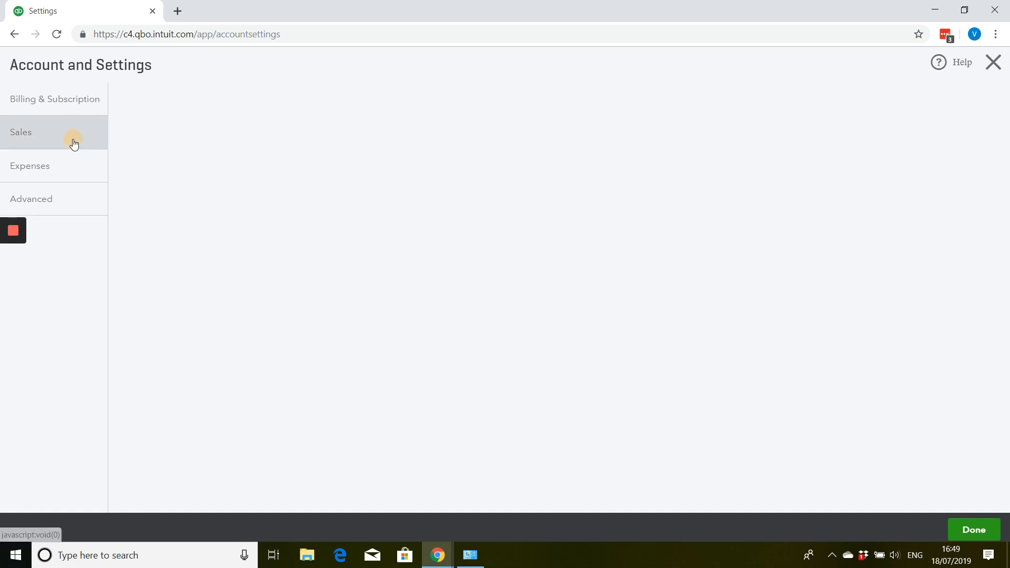
pyautogui.click(74, 141)
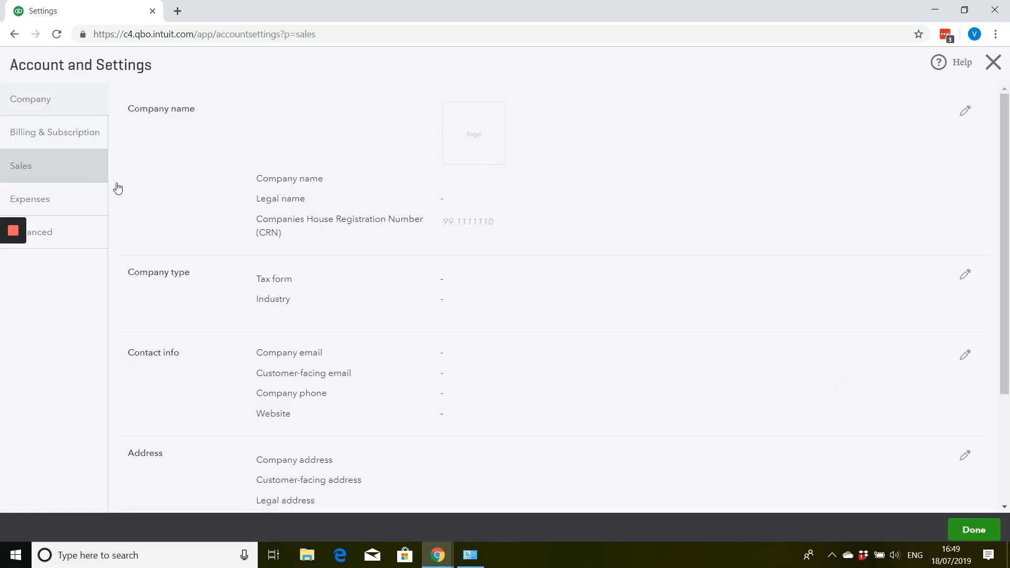
pyautogui.click(59, 172)
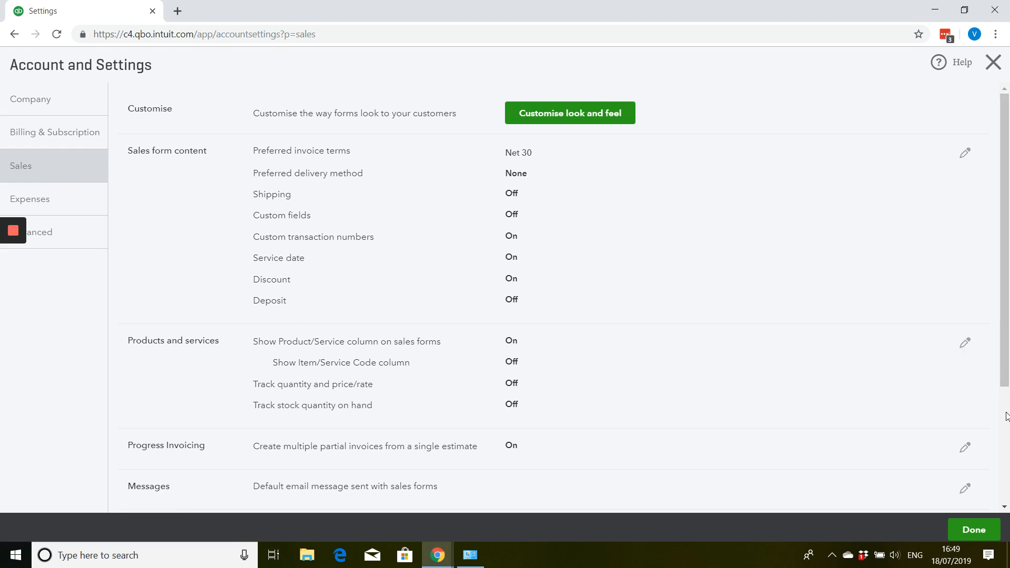
pyautogui.click(966, 343)
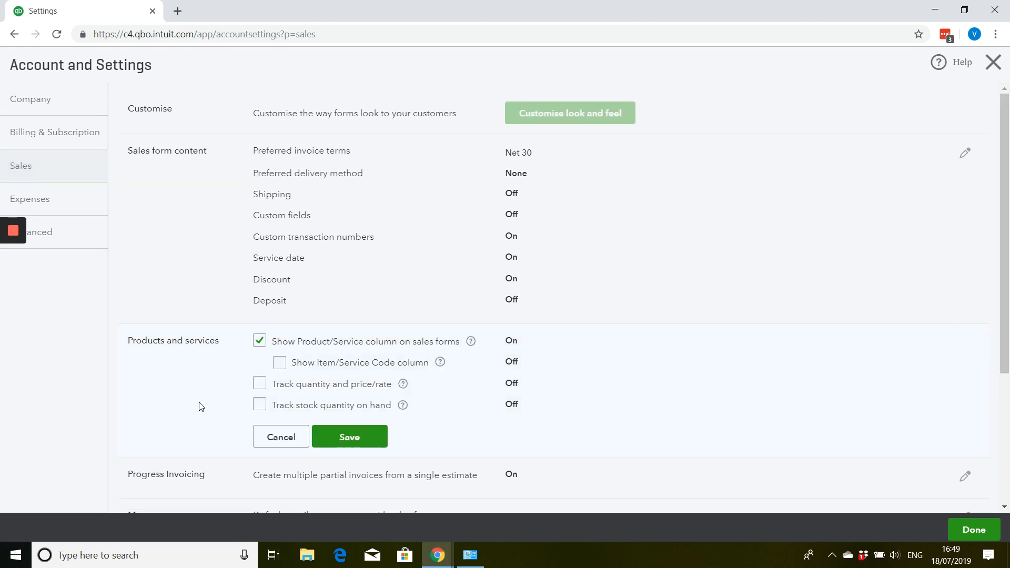
pyautogui.click(260, 405)
pyautogui.click(339, 447)
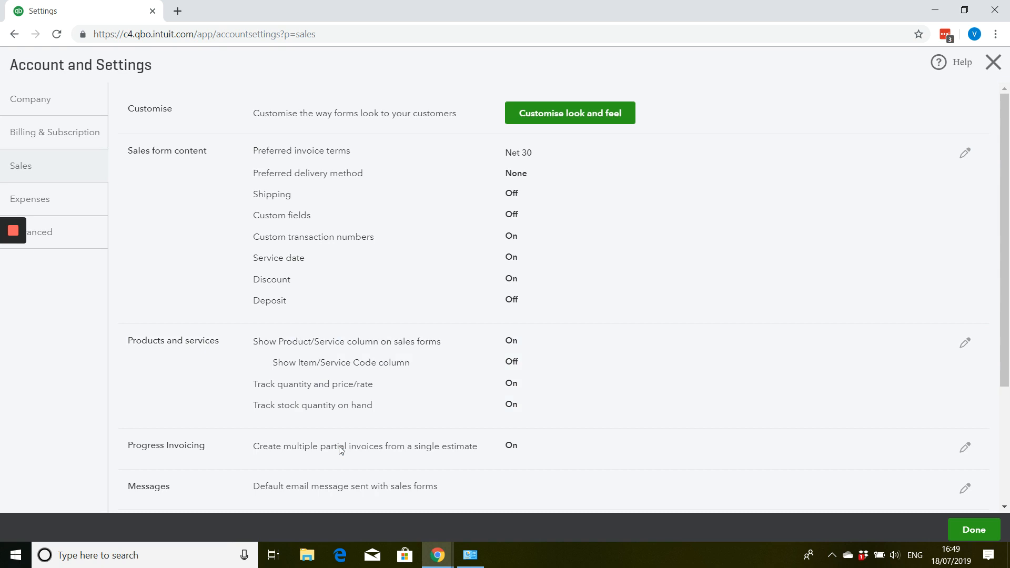
# - Review the expense settings for bills and purchase orders, and close the account settings
pyautogui.click(22, 204)
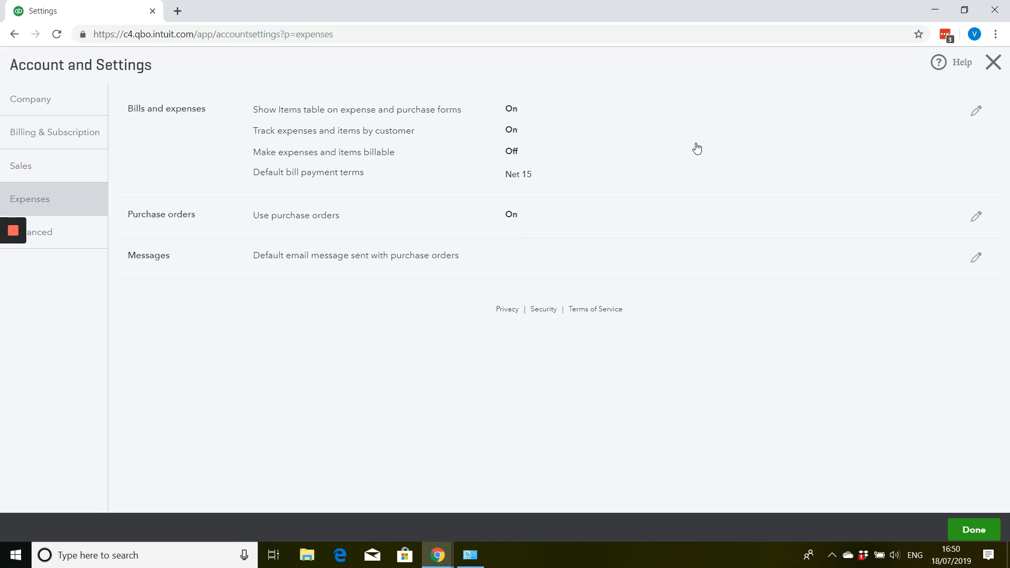
pyautogui.click(994, 64)
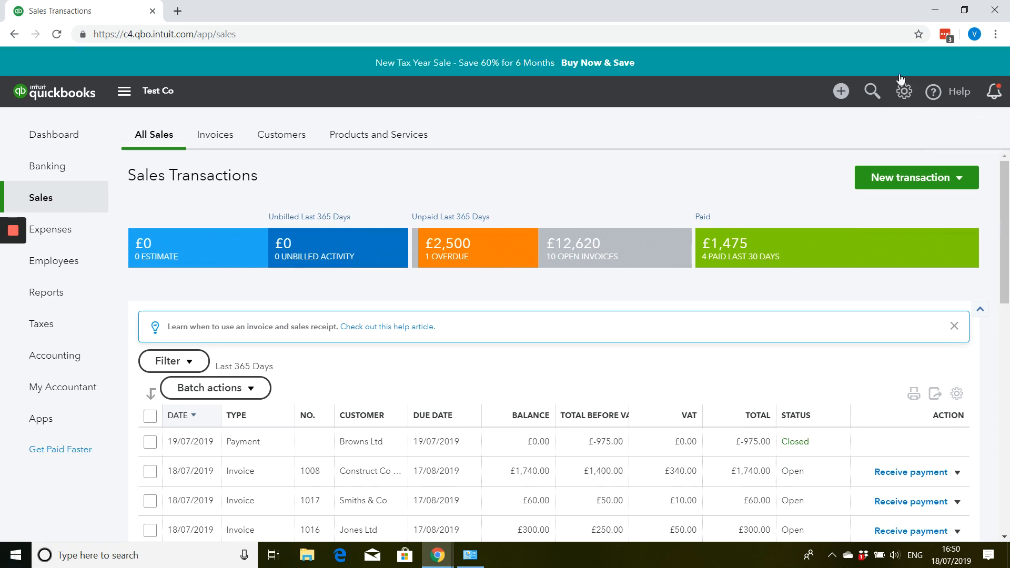
# - Create a new invoice for Sawyers Way and set the first line's service date to 16/07/2019
pyautogui.click(949, 179)
pyautogui.click(879, 203)
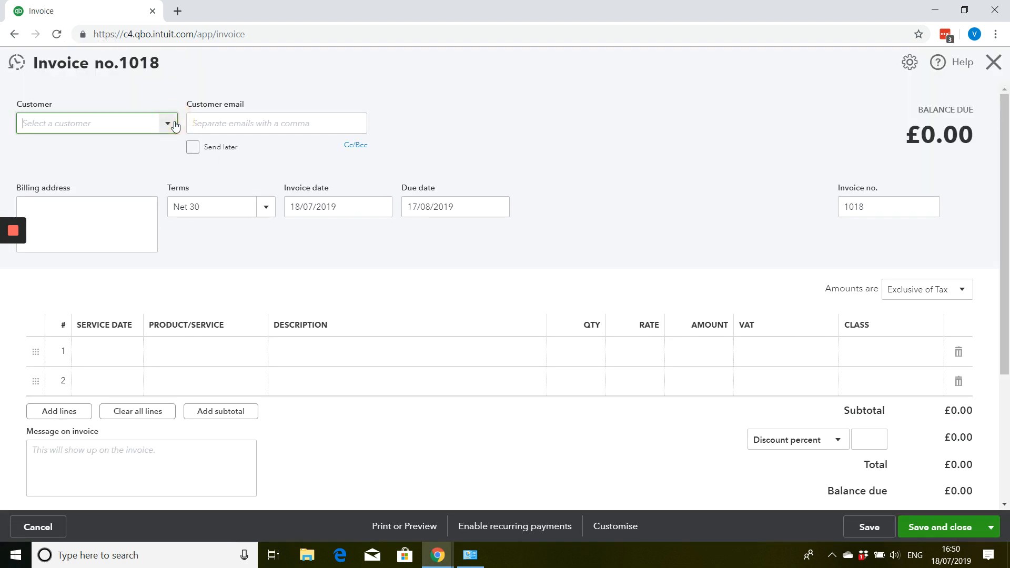
pyautogui.click(168, 123)
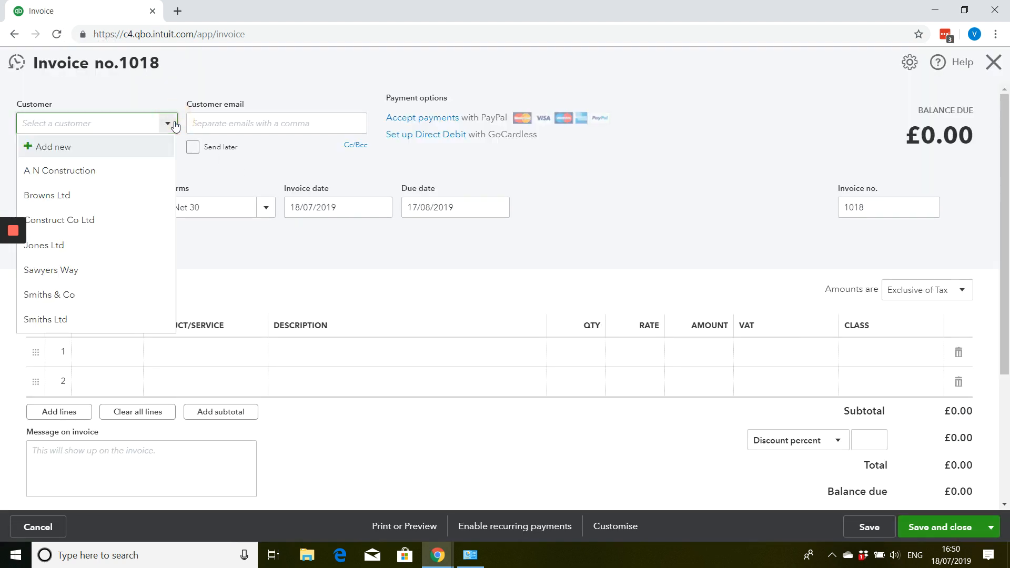
pyautogui.click(82, 280)
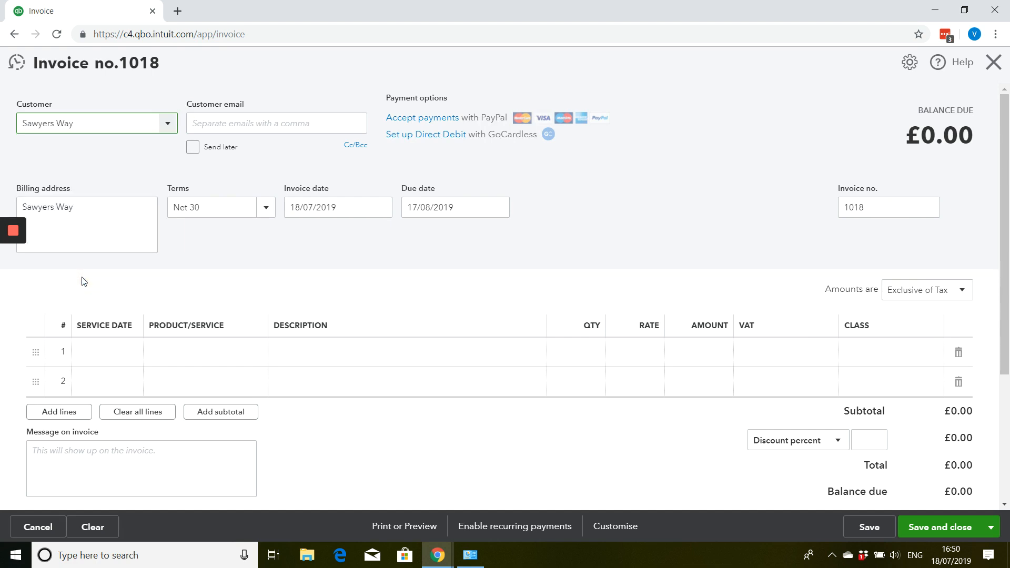
pyautogui.click(134, 362)
pyautogui.click(130, 352)
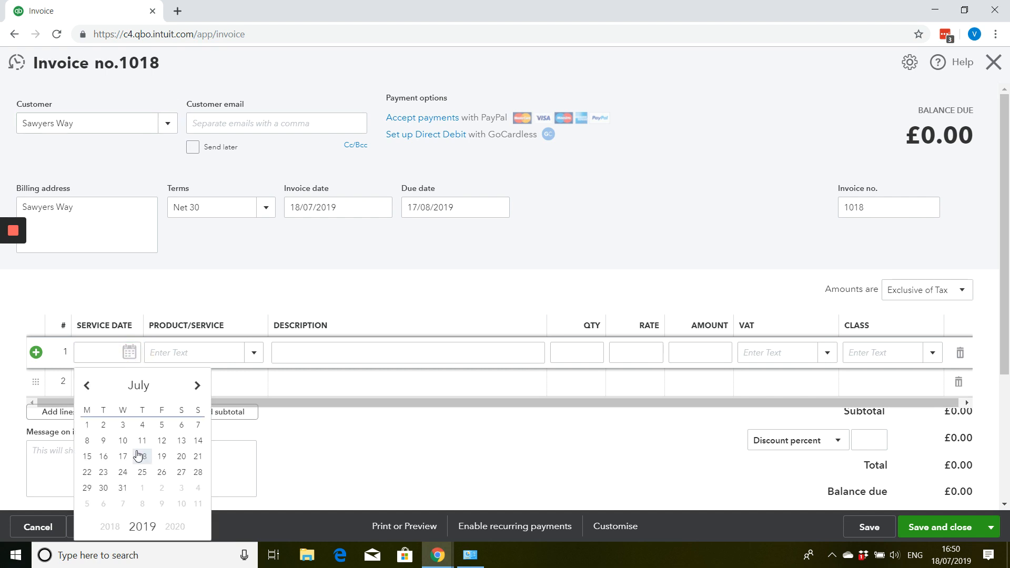
pyautogui.click(105, 453)
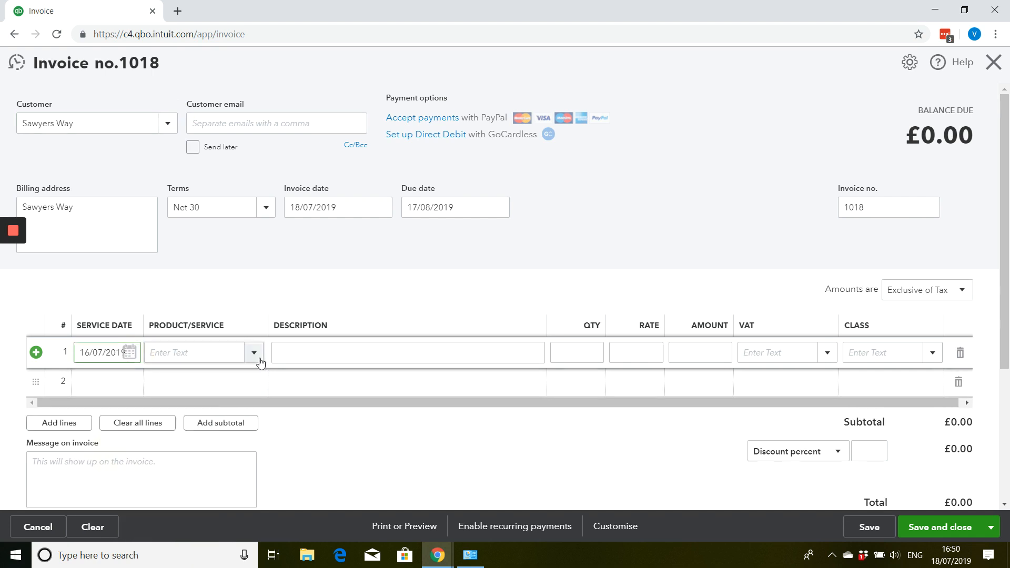
# - Add a new stock-type product from the first invoice line and name it T-shirts-medium size
pyautogui.click(254, 353)
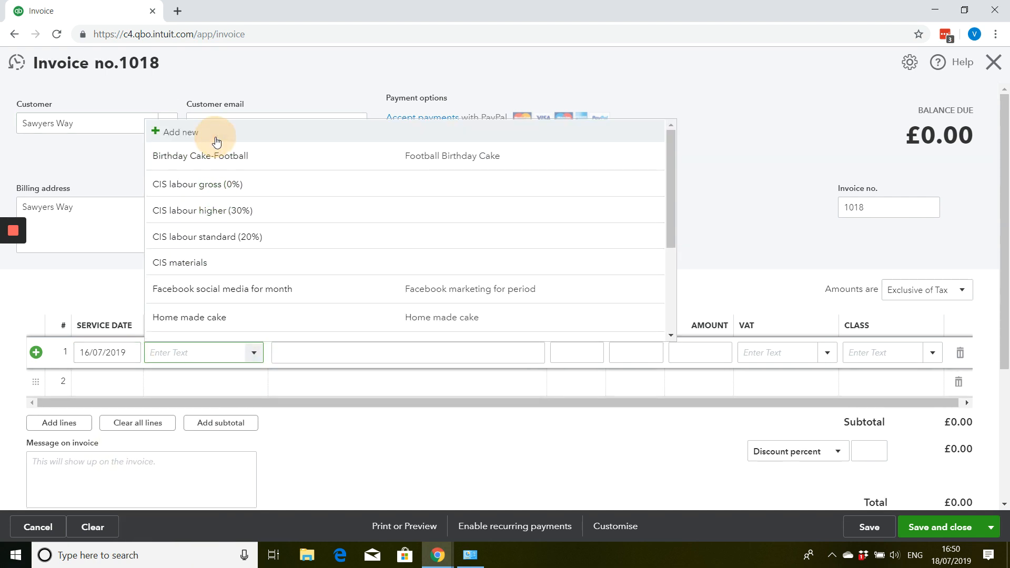
pyautogui.click(215, 141)
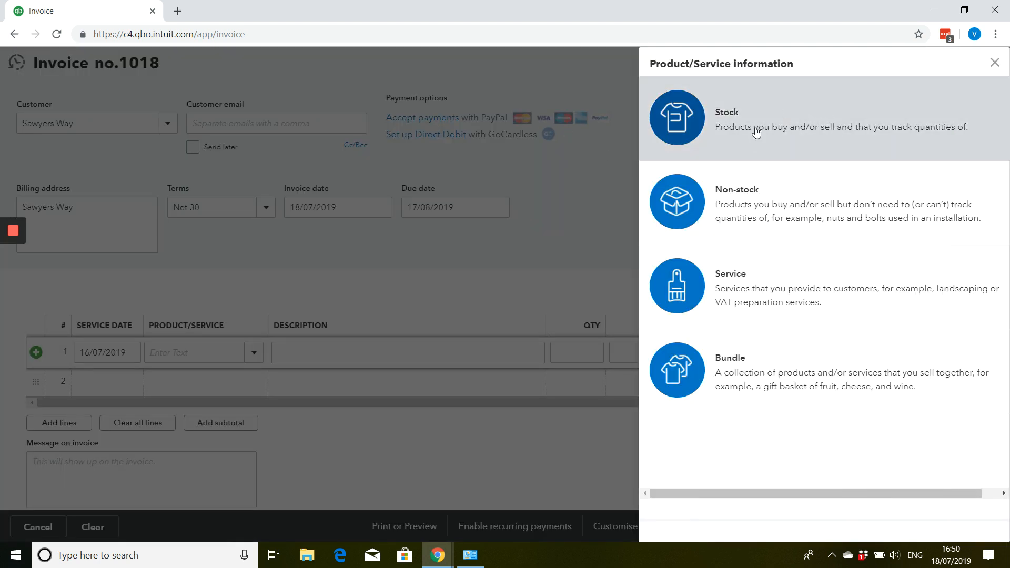
pyautogui.click(813, 143)
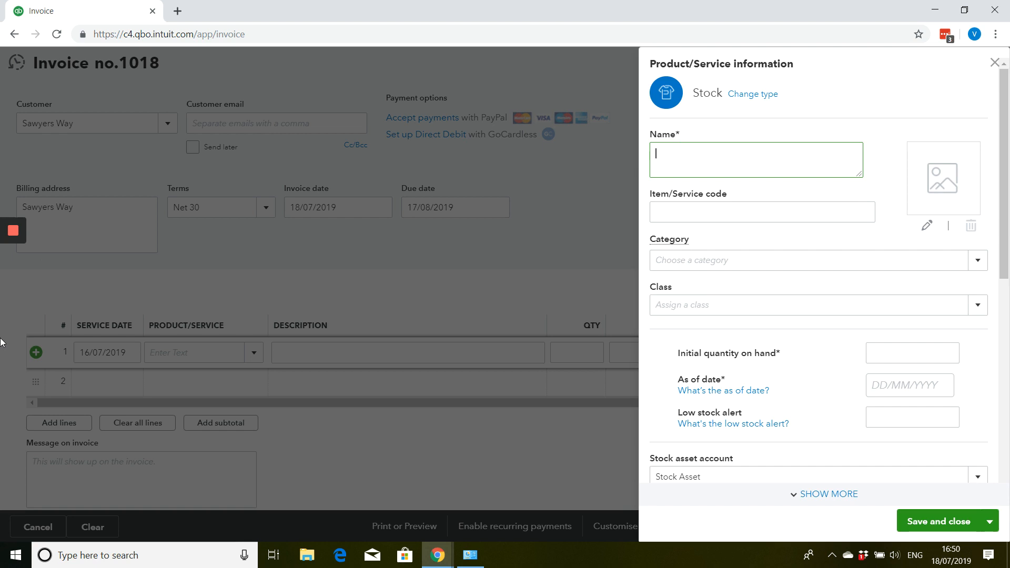
pyautogui.write('T-sh')
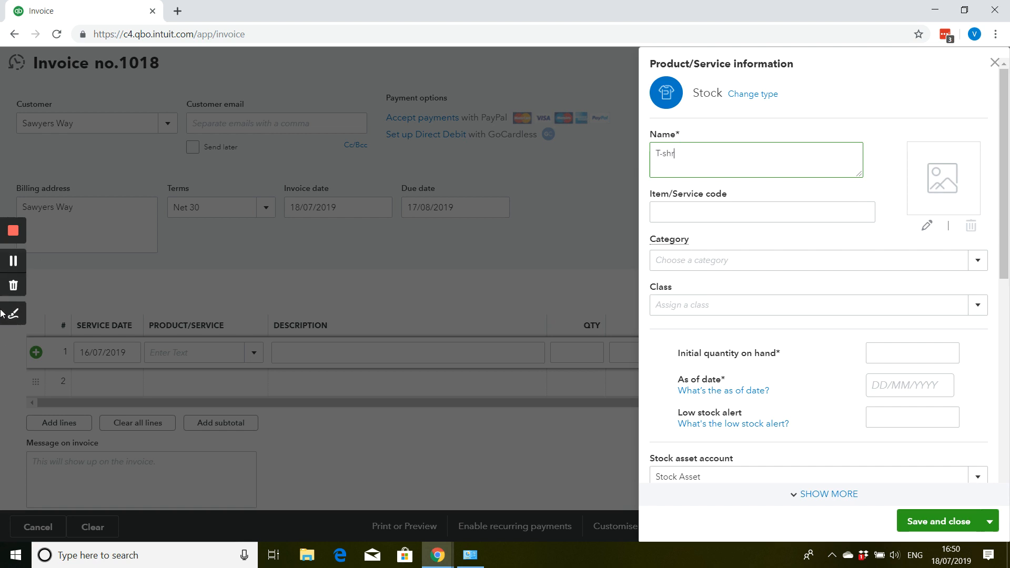
pyautogui.write('irts-medium siz')
pyautogui.press('Tab')
pyautogui.press('Tab')
pyautogui.press('Tab')
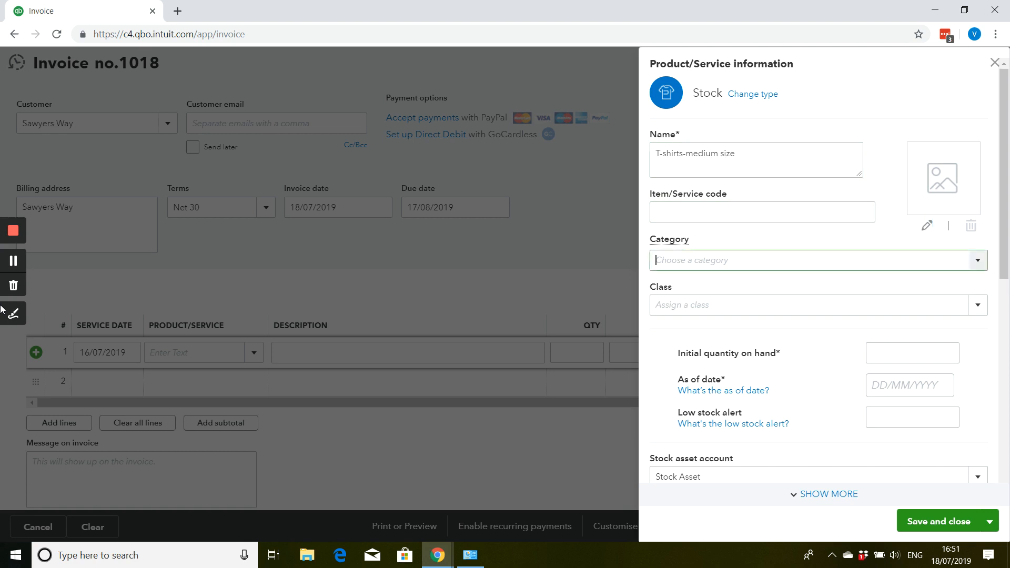
# - Set the product's initial quantity on hand to 15 as of 30/06/2019, with a low stock alert at 5
pyautogui.press('Tab')
pyautogui.press('Tab')
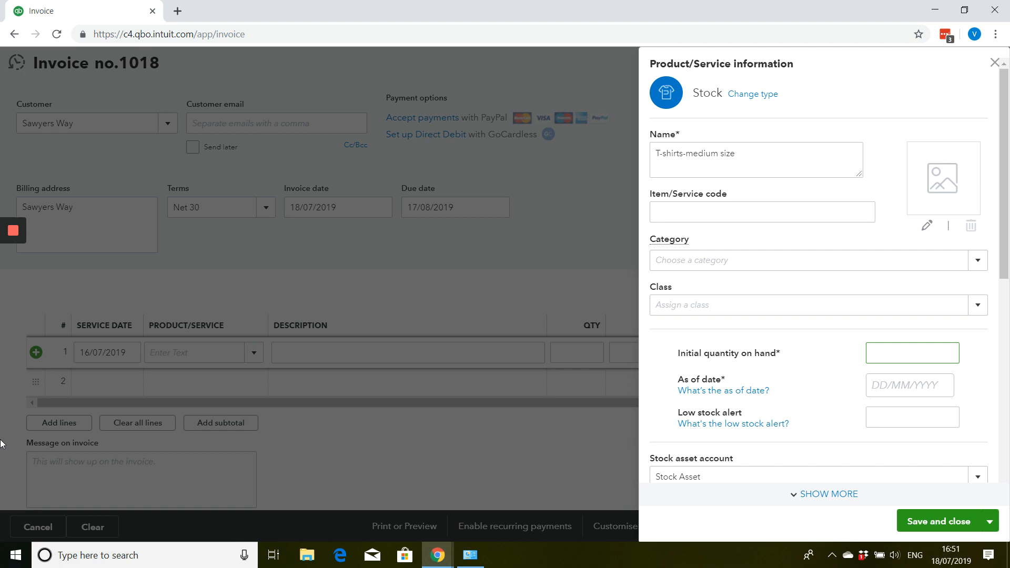
pyautogui.write('15.00')
pyautogui.press('Tab')
pyautogui.press('Tab')
pyautogui.write('30062019')
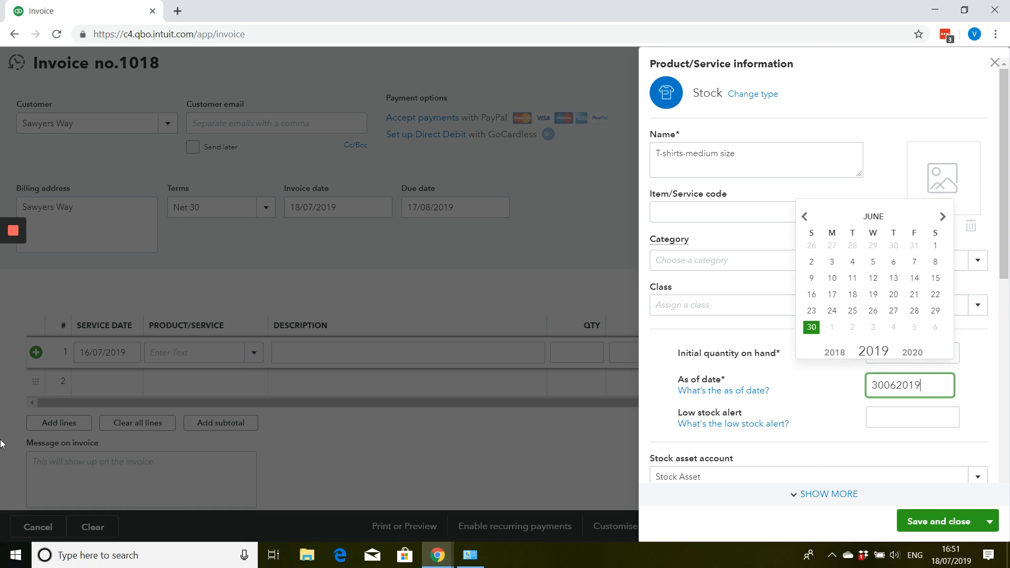
pyautogui.press('Tab')
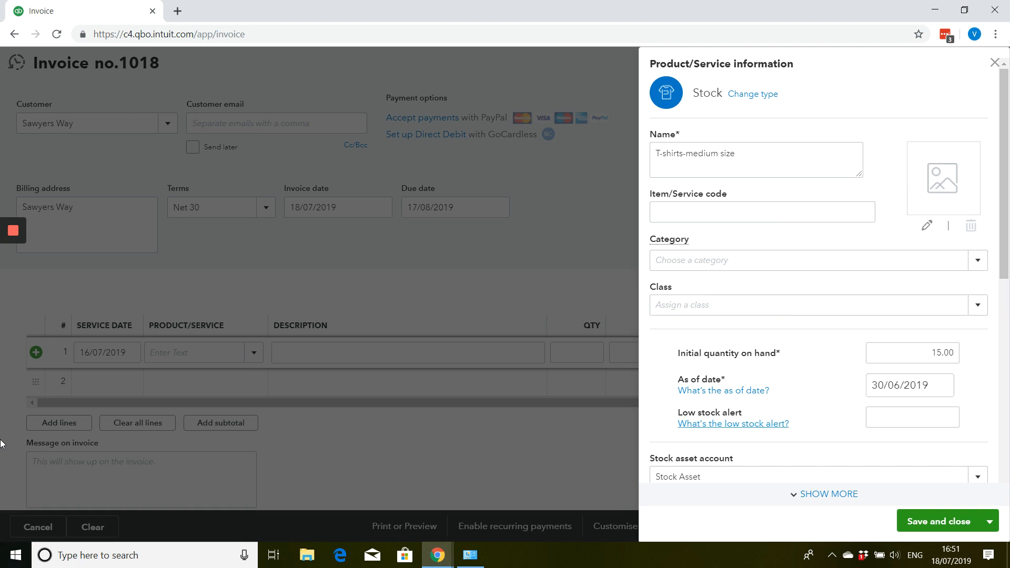
pyautogui.click(892, 411)
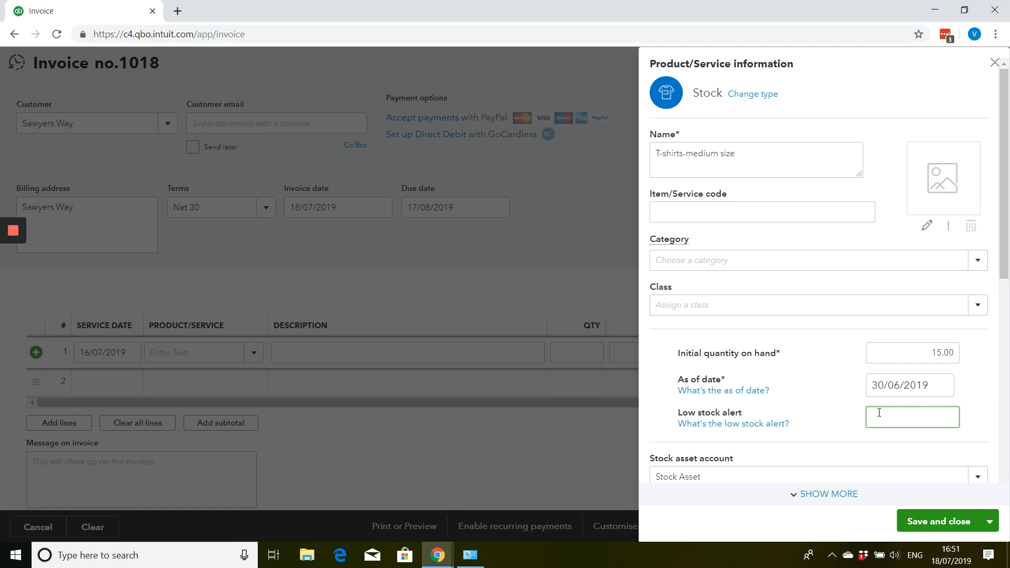
pyautogui.write('5.00')
pyautogui.press('Tab')
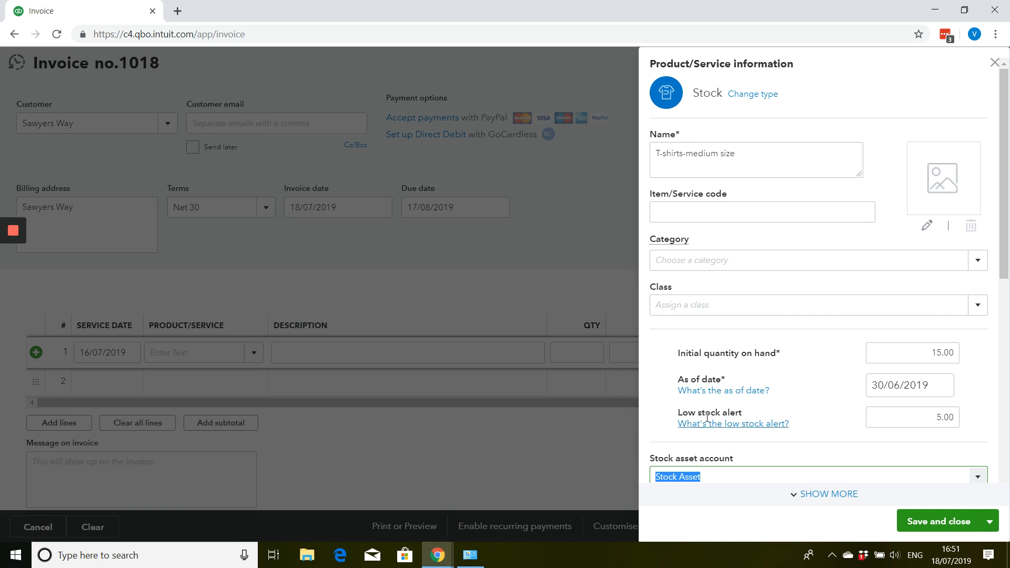
# - Enter the sales description Medium T-shirt and a sales price of 25.00 for the stock product
pyautogui.scroll(-6, 706, 418)
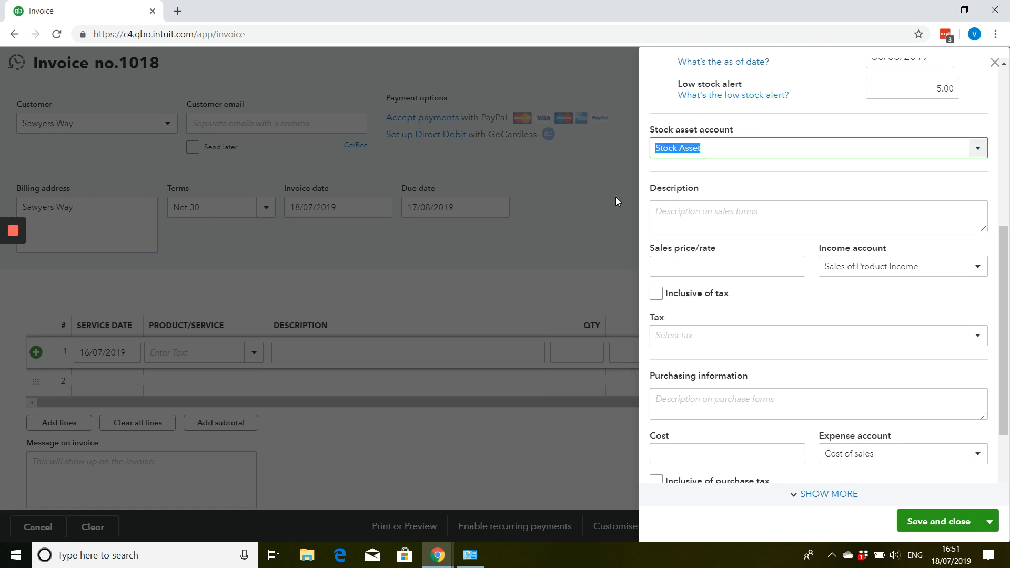
pyautogui.click(656, 212)
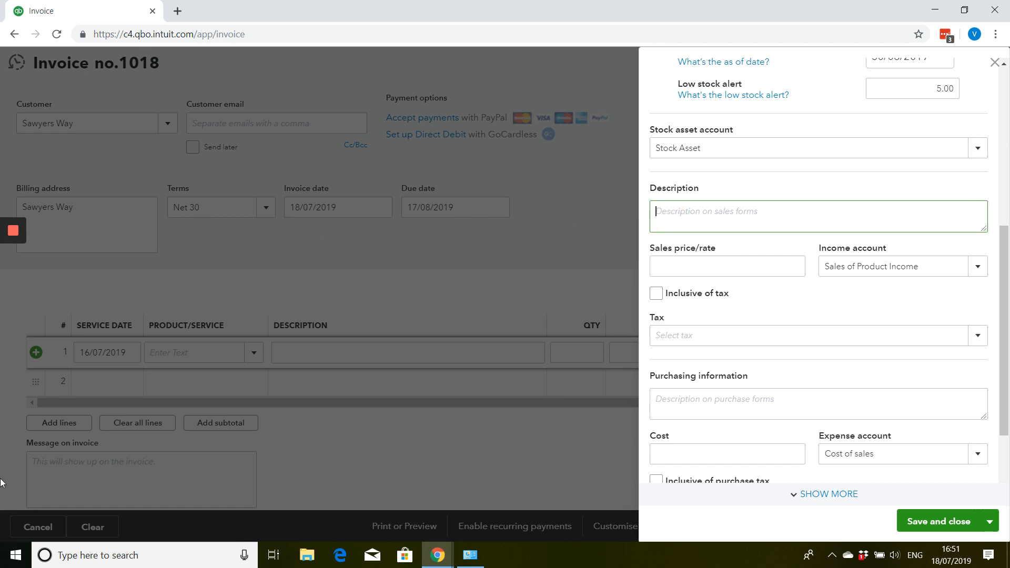
pyautogui.write('Medium T-shirt')
pyautogui.press('Tab')
pyautogui.write('25')
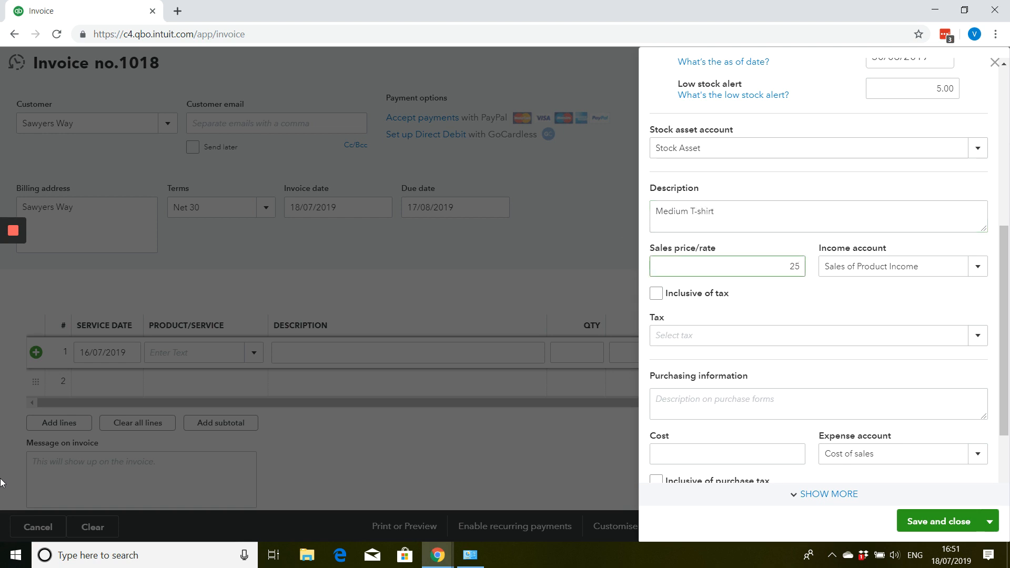
pyautogui.write('.00')
# - Mark the sales price as inclusive of tax and choose the 20.0% S sales tax rate
pyautogui.click(657, 294)
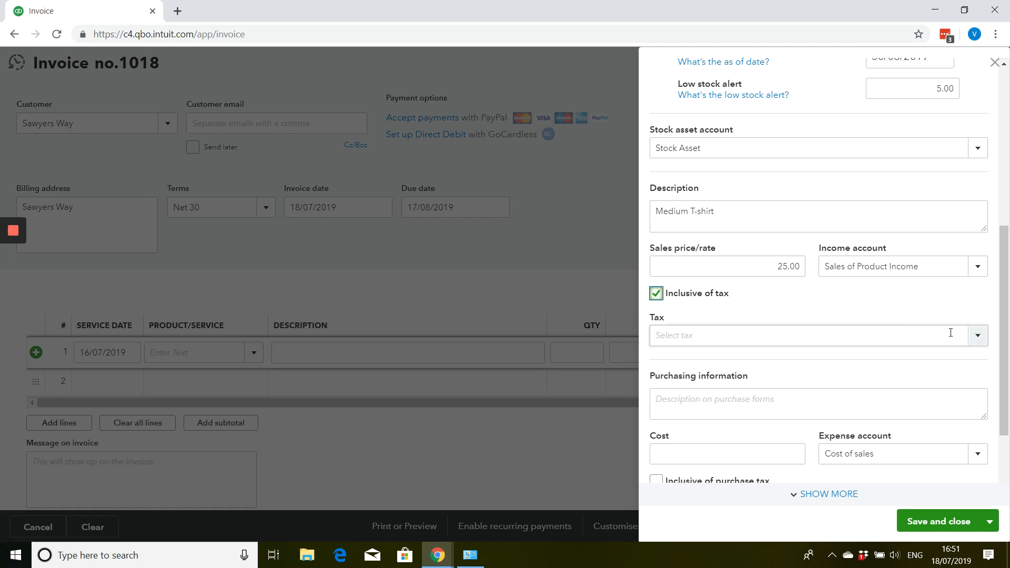
pyautogui.click(973, 337)
pyautogui.click(732, 384)
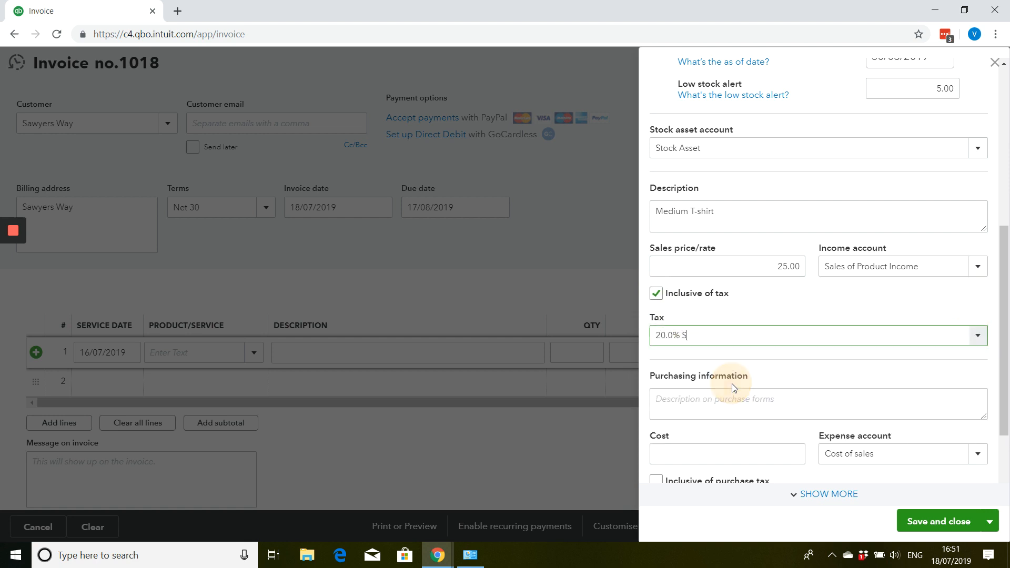
# - Enter Medium T-shirt as the purchasing information and set the product's cost to 5.00
pyautogui.scroll(-2, 737, 291)
pyautogui.click(718, 299)
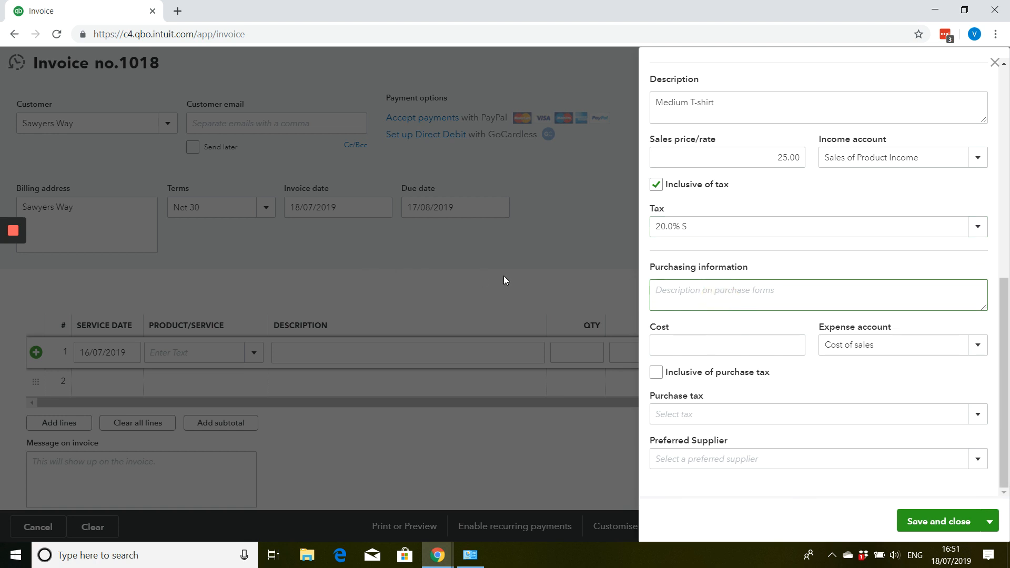
pyautogui.write('Medium T-shirt')
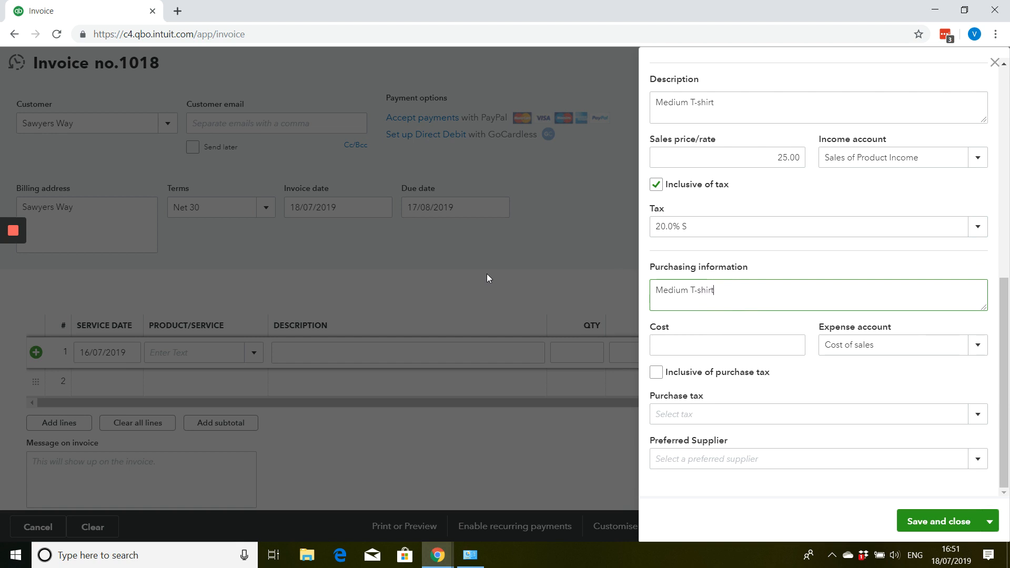
pyautogui.press('Tab')
pyautogui.write('5.00')
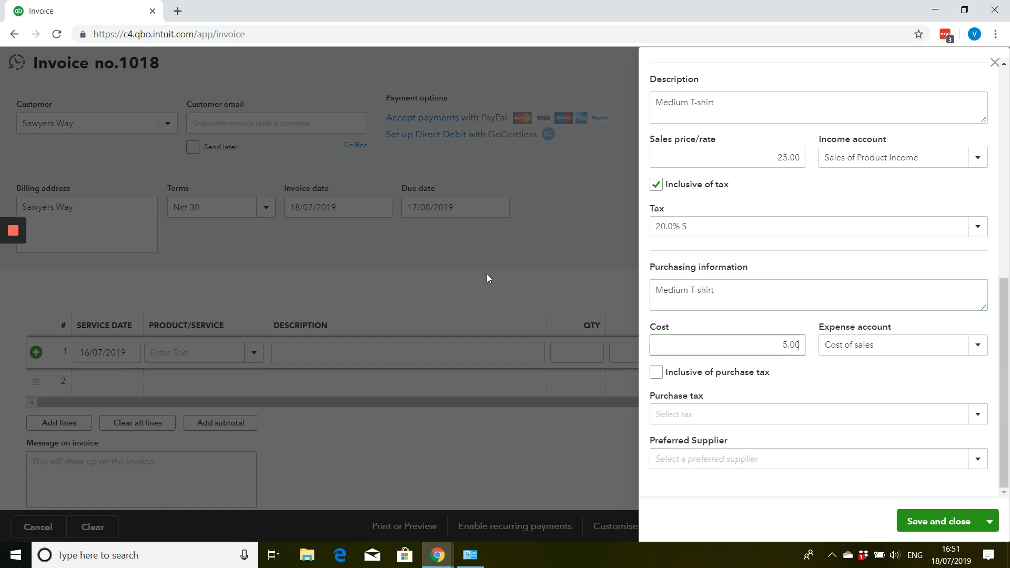
pyautogui.press('Tab')
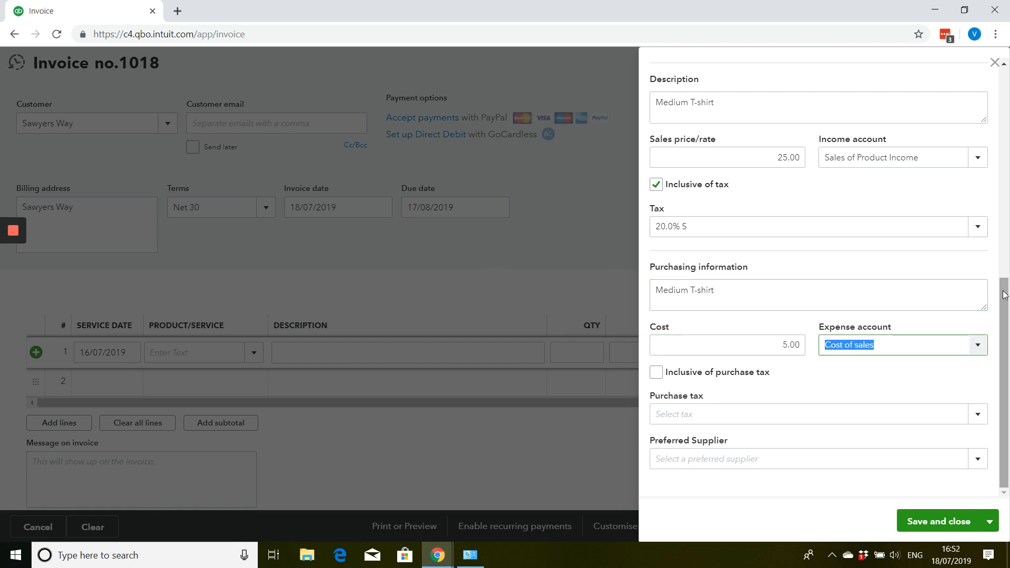
# - Mark the cost as inclusive of purchase tax and set the purchase tax to 20.0% S
pyautogui.click(656, 372)
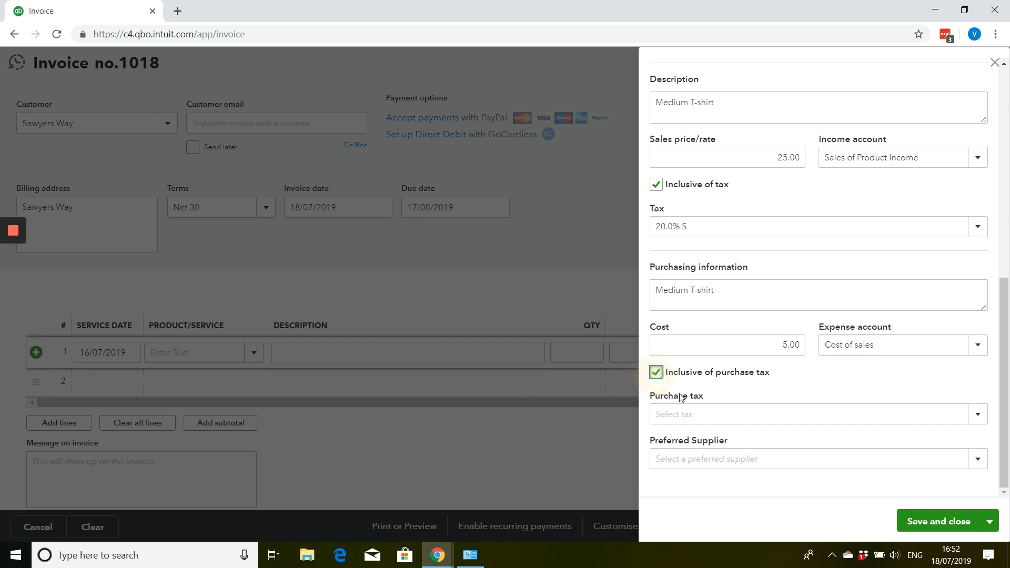
pyautogui.click(679, 413)
pyautogui.write('20')
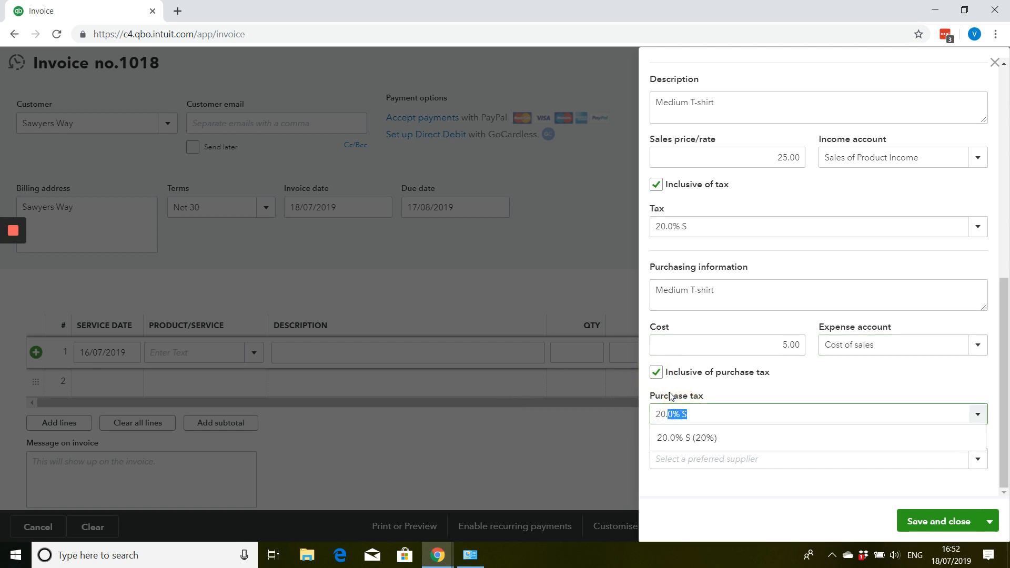
pyautogui.press('Tab')
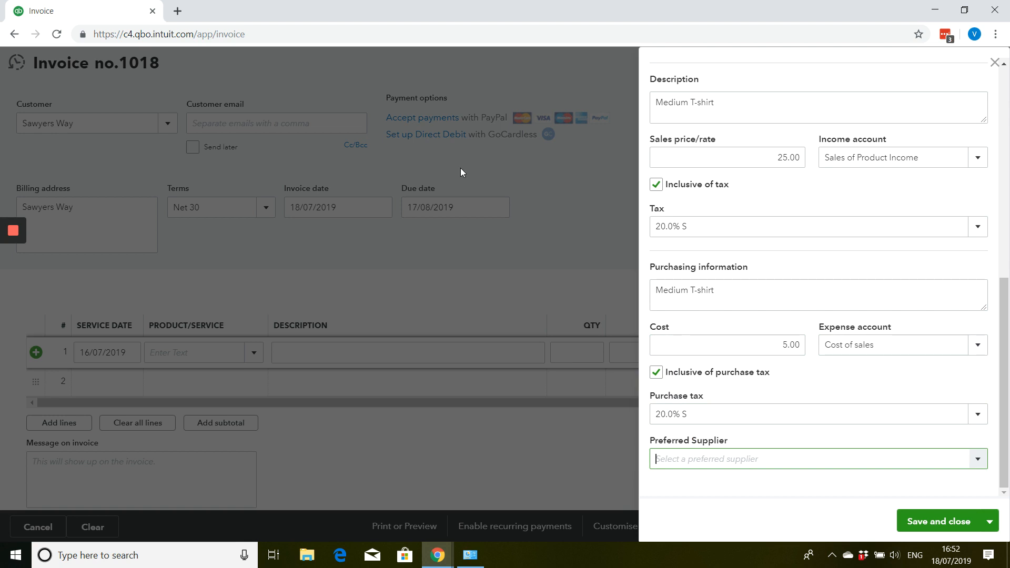
# - Add Bebe as a new preferred supplier, and save and close the stock product
pyautogui.write('Bebe')
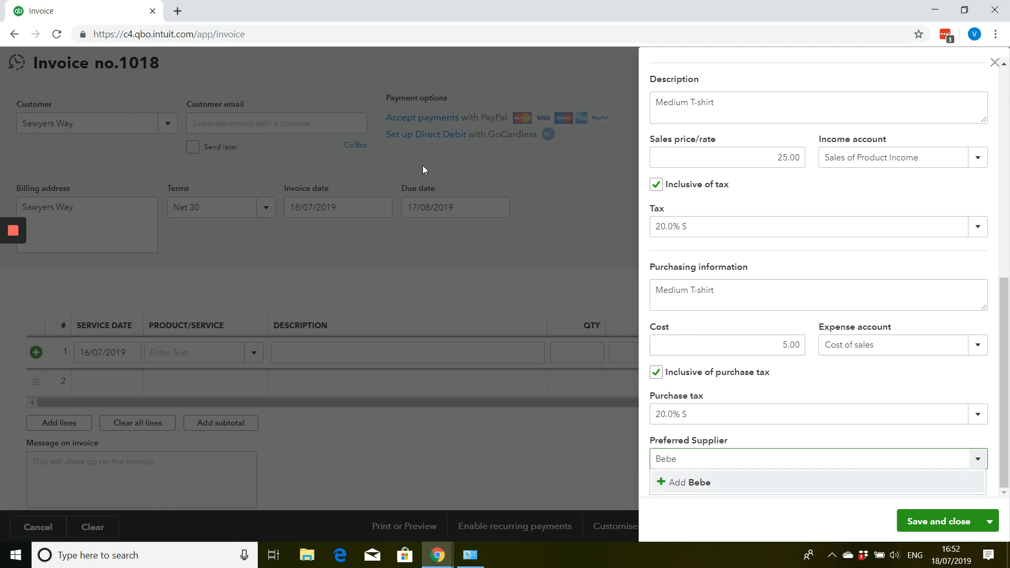
pyautogui.click(740, 483)
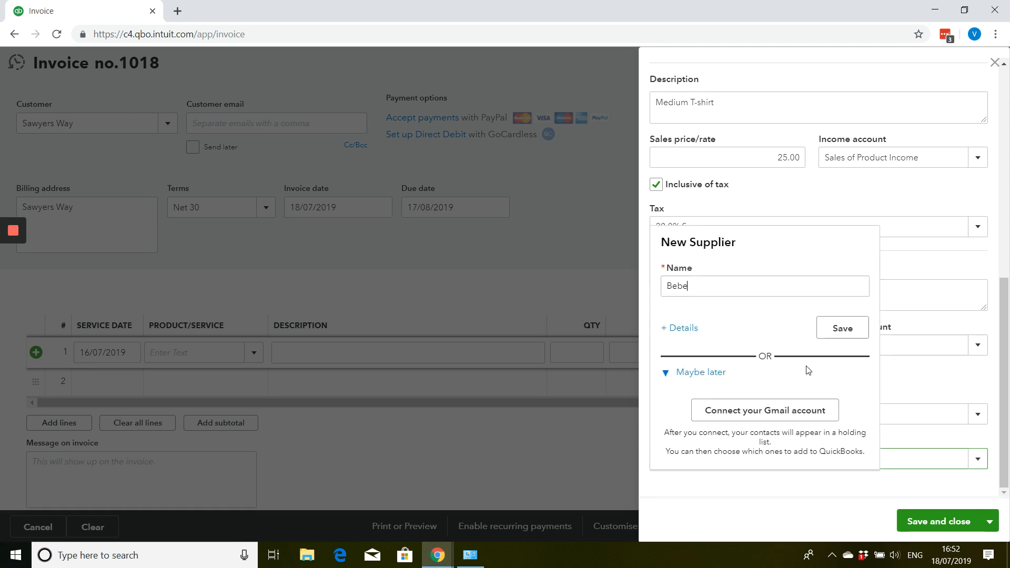
pyautogui.click(849, 336)
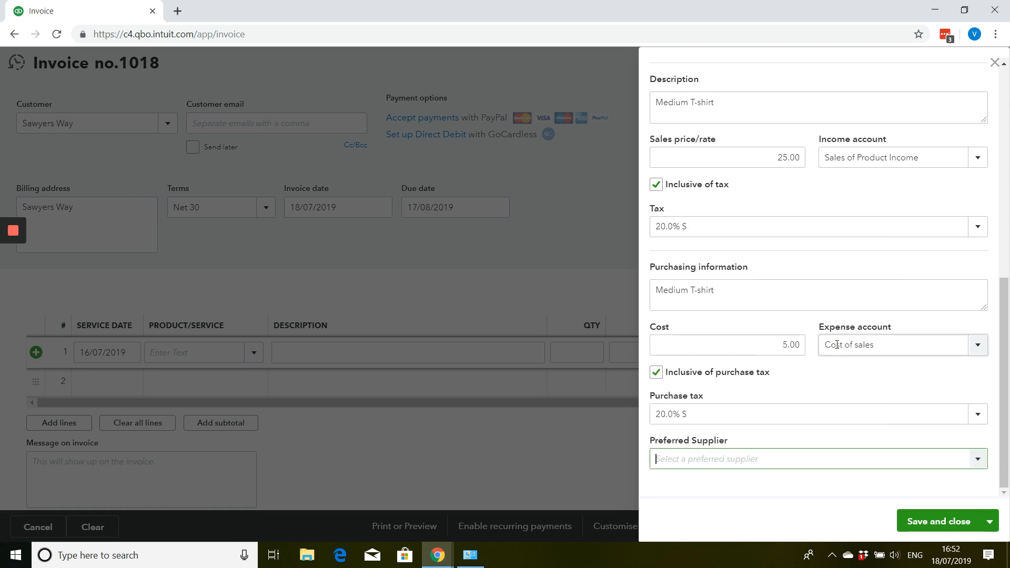
pyautogui.click(913, 519)
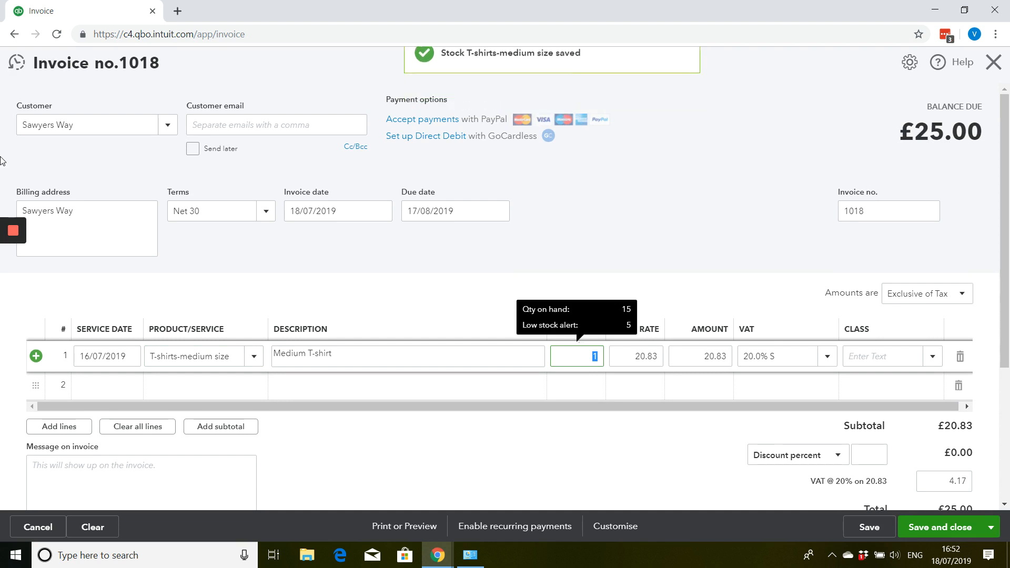
# - Set the T-shirt line's quantity to 6 and adjust the invoice's VAT amount to 25.02
pyautogui.write('6')
pyautogui.press('Tab')
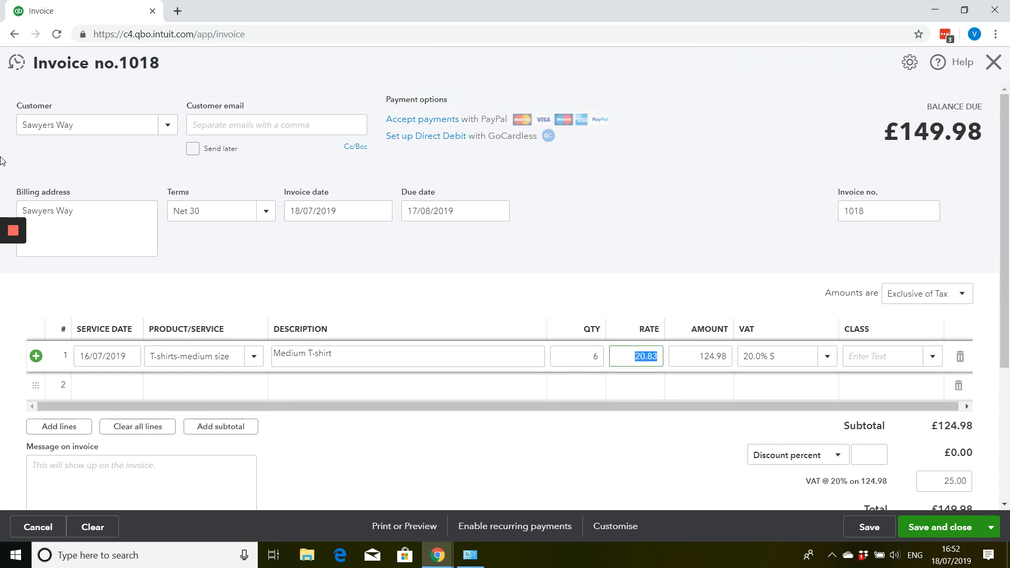
pyautogui.scroll(-3, 513, 173)
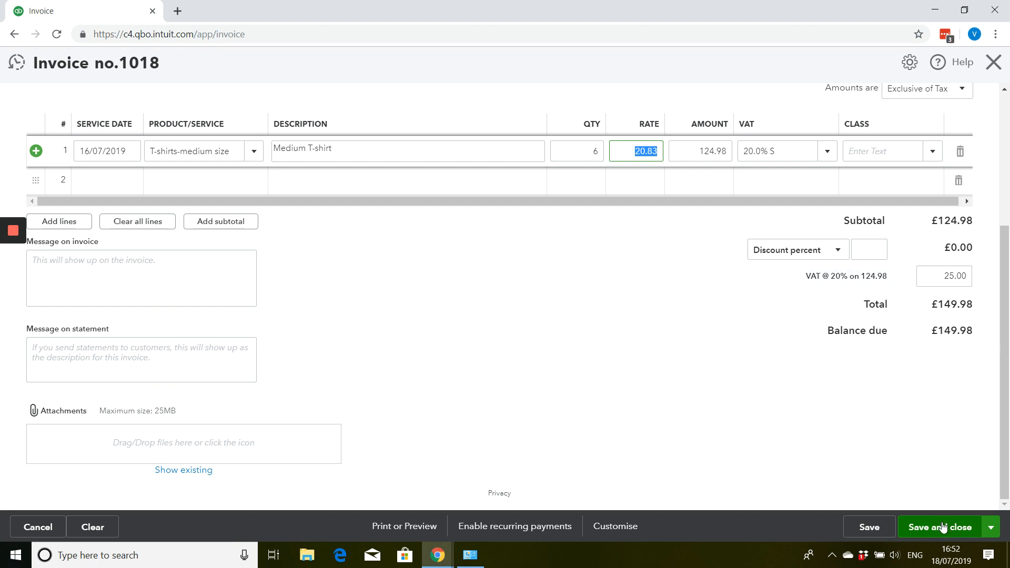
pyautogui.click(927, 269)
pyautogui.write('25')
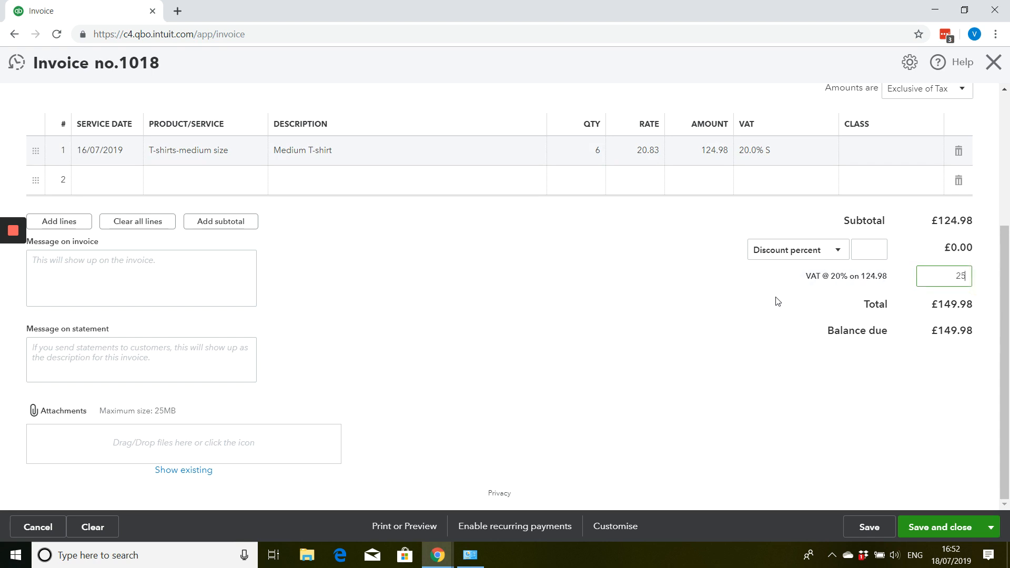
pyautogui.write('.02')
pyautogui.click(778, 301)
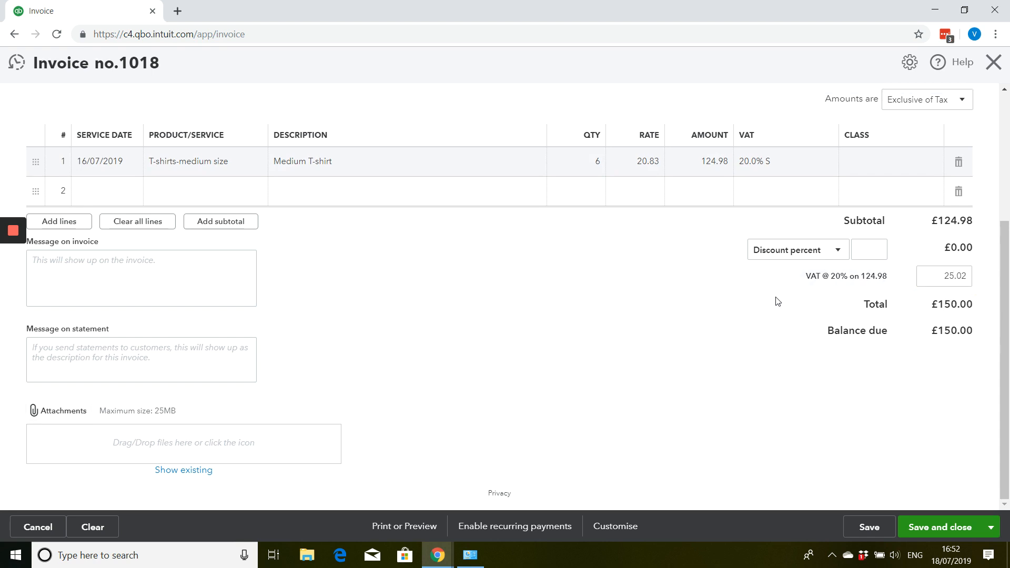
# - Save and close the invoice for the six T-shirts, accepting the missing Class field
pyautogui.click(929, 528)
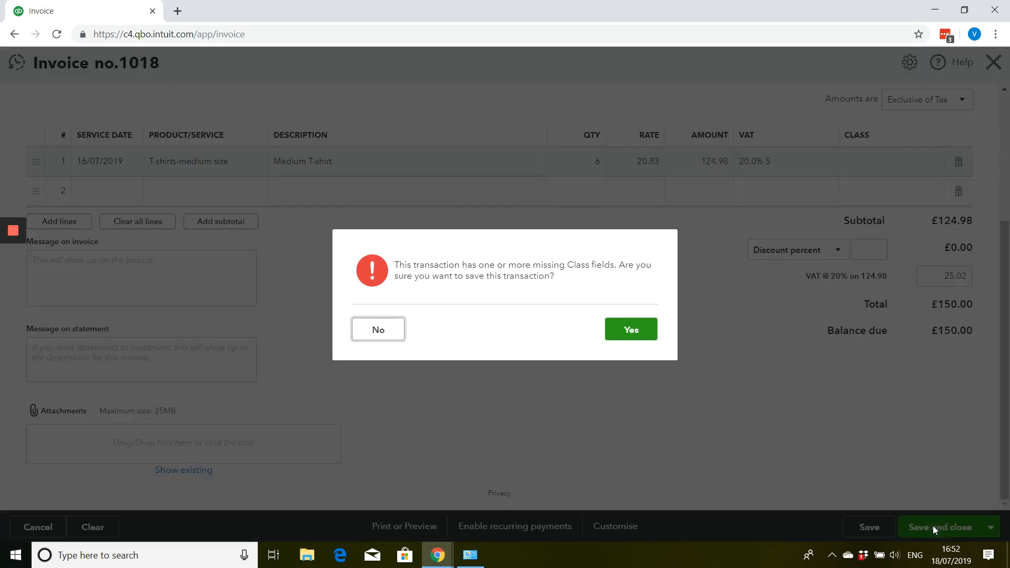
pyautogui.click(622, 332)
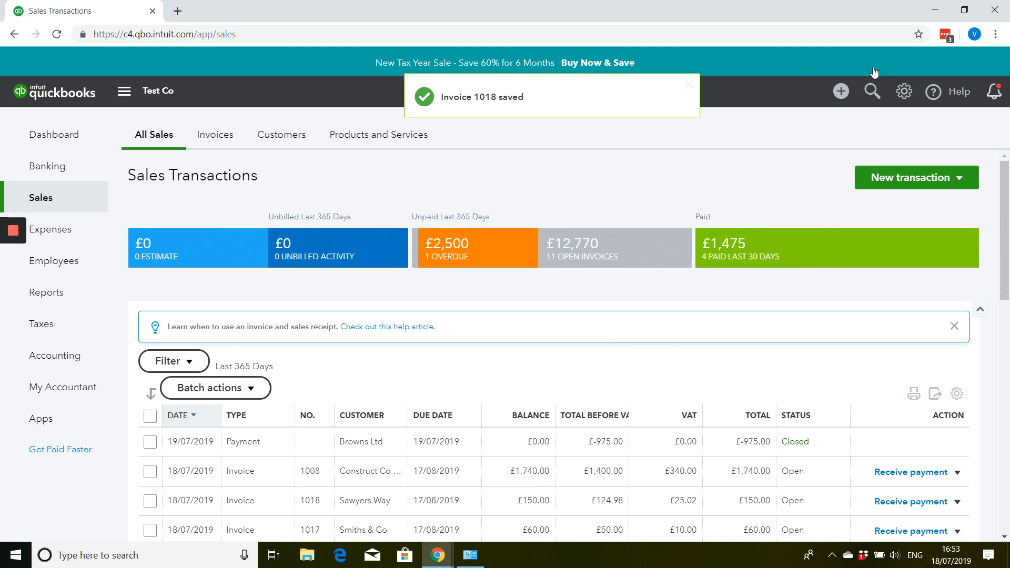
# - Open the Products and Services list and check the quantity on hand and low stock alert for T-shirts-medium size
pyautogui.click(905, 95)
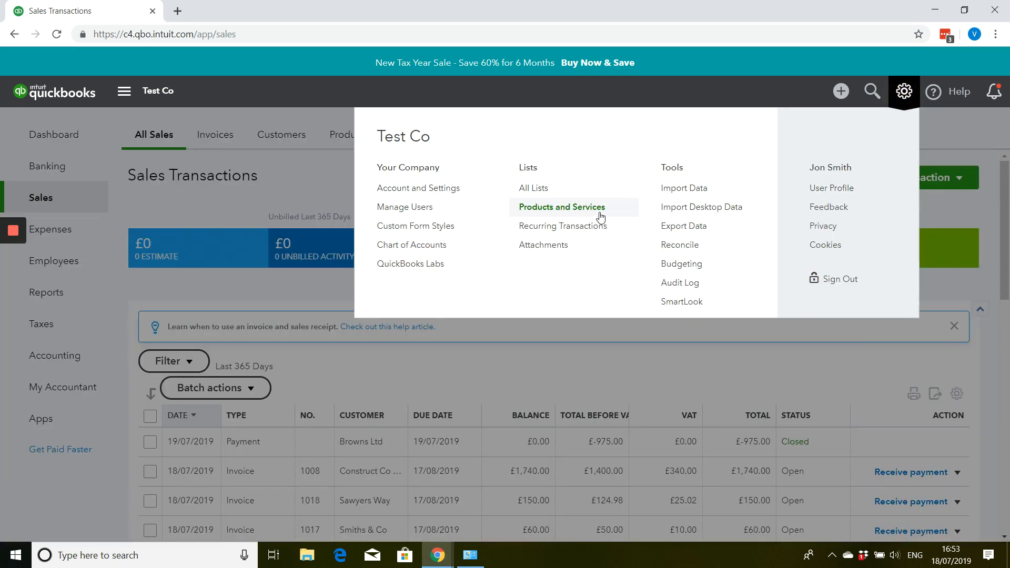
pyautogui.click(601, 216)
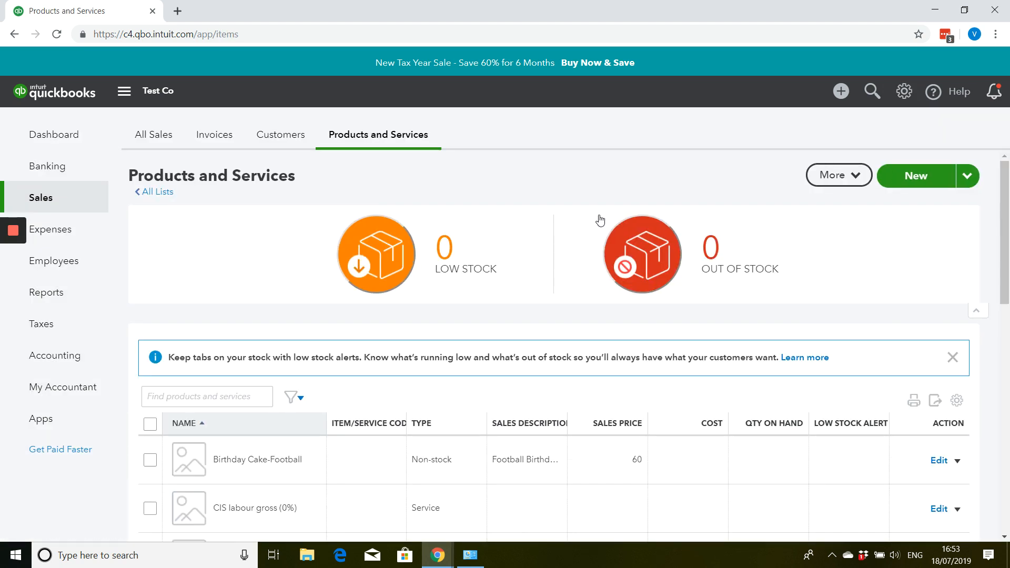
pyautogui.scroll(-4, 599, 223)
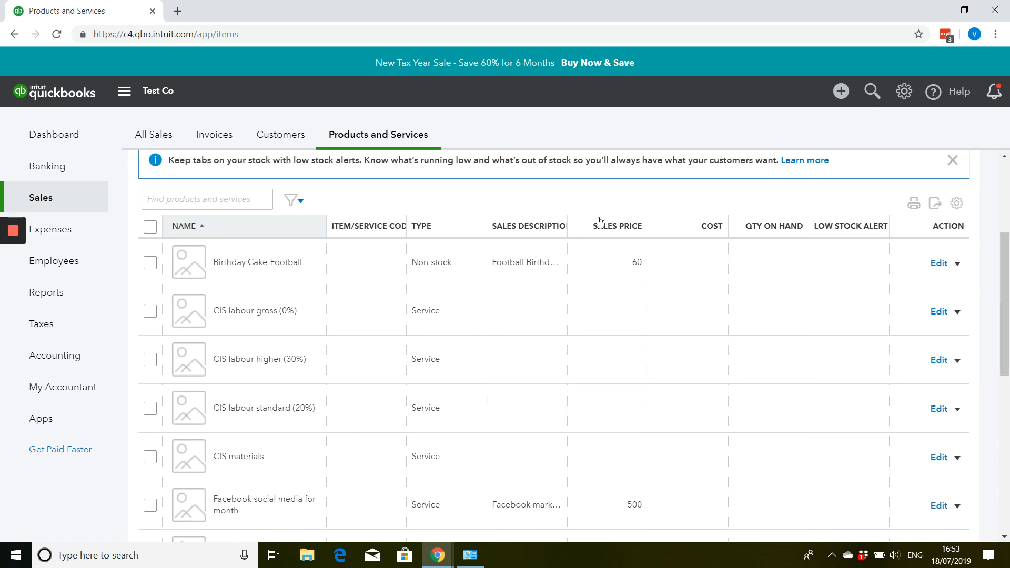
pyautogui.scroll(-6, 600, 221)
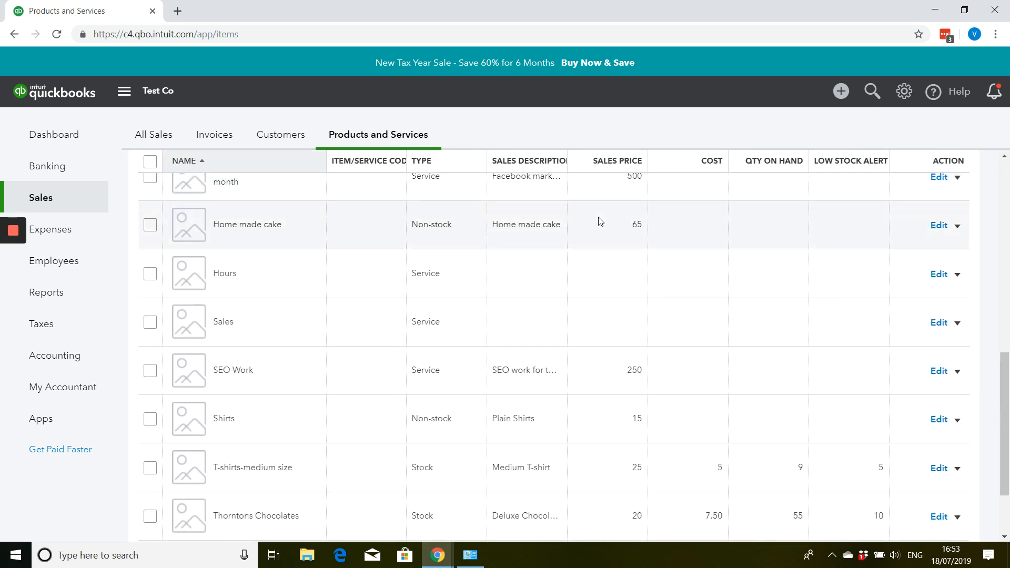
pyautogui.scroll(-1, 600, 221)
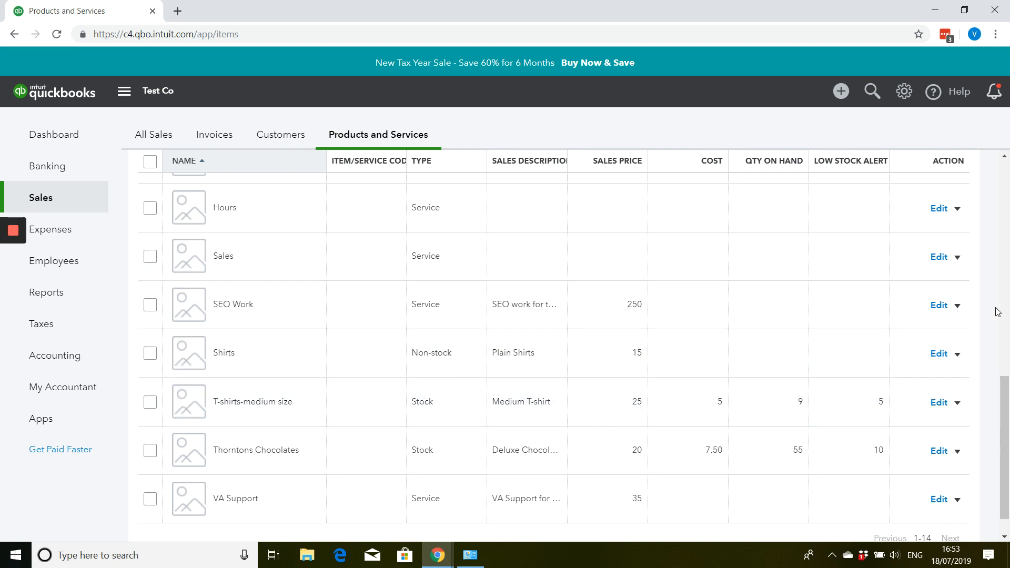
pyautogui.scroll(10, 1008, 314)
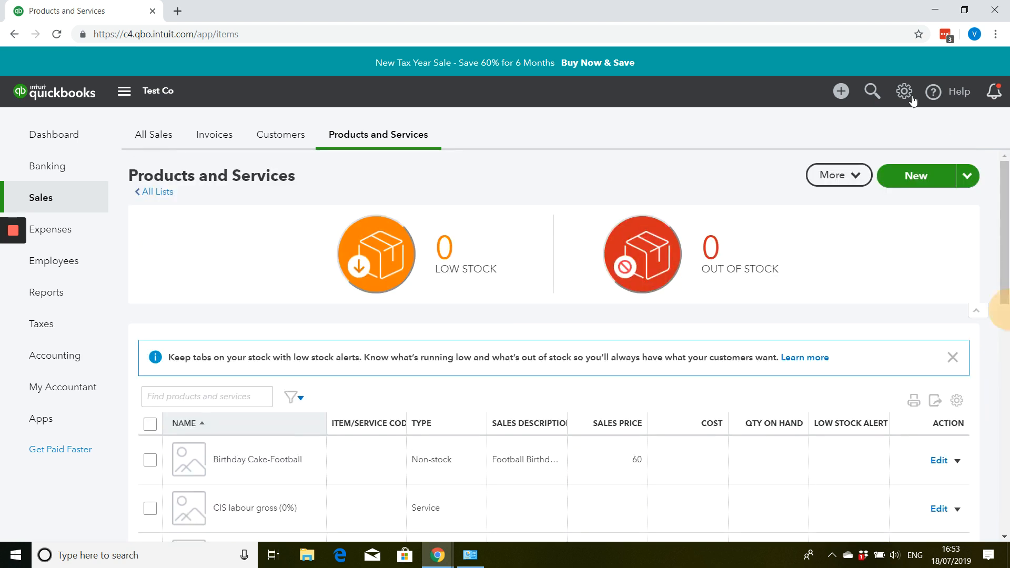
# - Create a new invoice and select Browns Ltd as the customer, keeping the default email and billing details
pyautogui.click(848, 100)
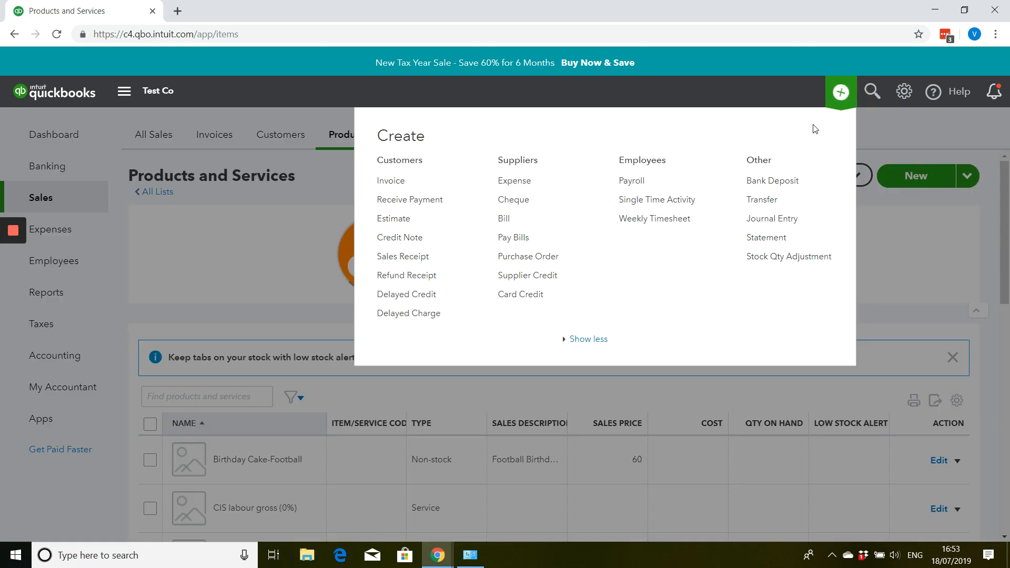
pyautogui.click(405, 182)
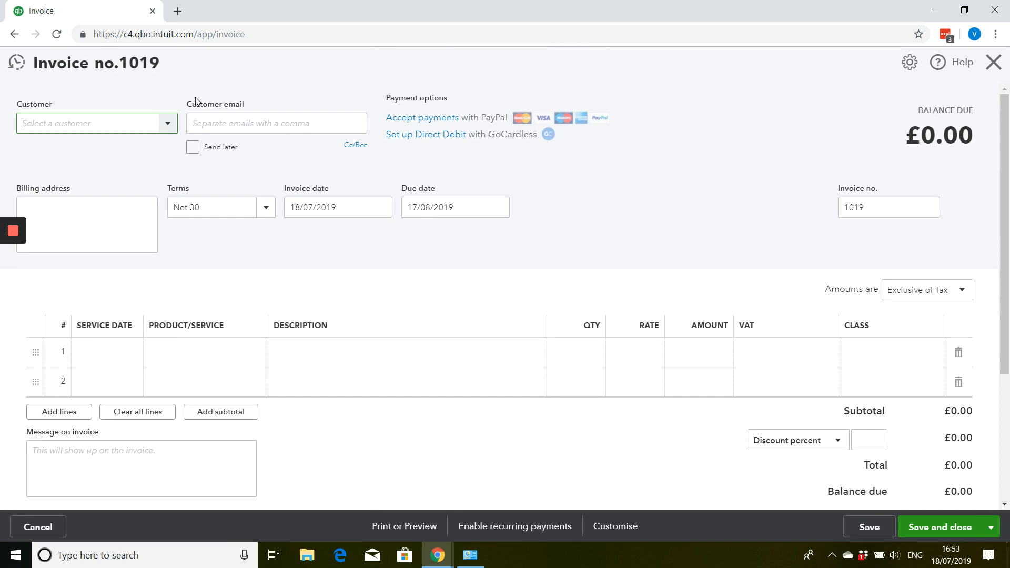
pyautogui.click(166, 124)
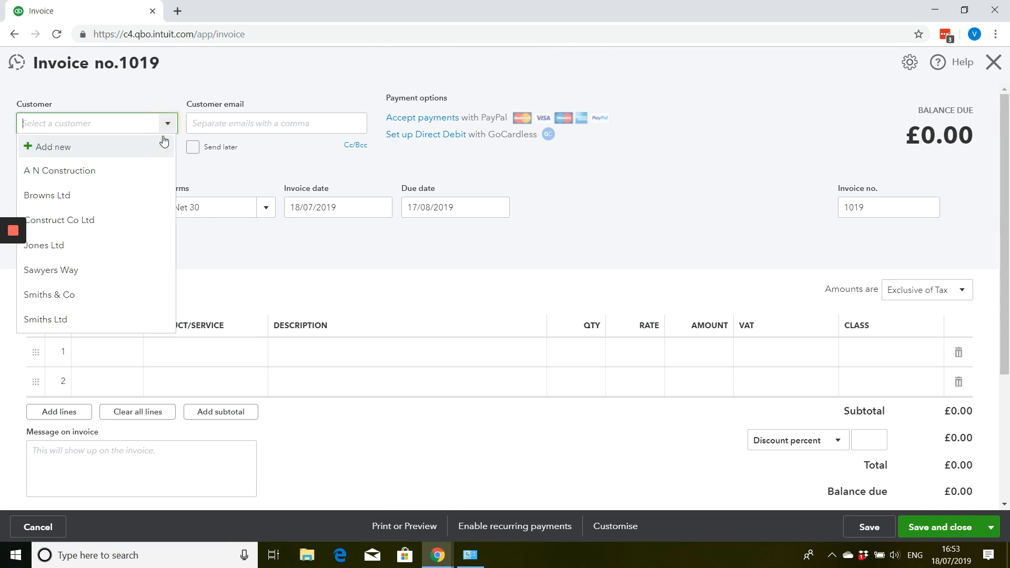
pyautogui.click(142, 198)
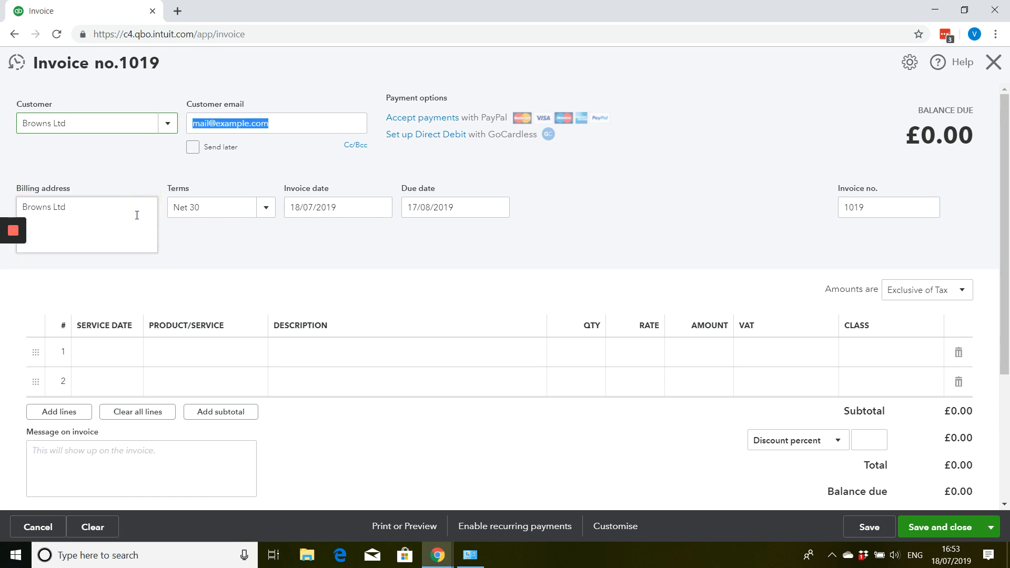
pyautogui.click(137, 215)
pyautogui.press('Tab')
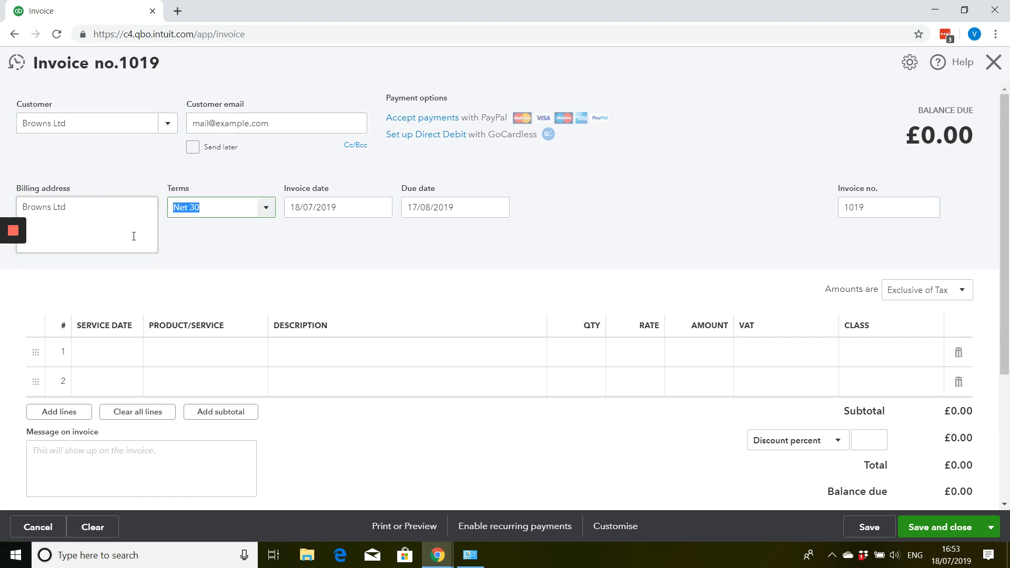
# - Add T-shirts-medium size to the first invoice line with a quantity of 5
pyautogui.click(232, 345)
pyautogui.click(252, 352)
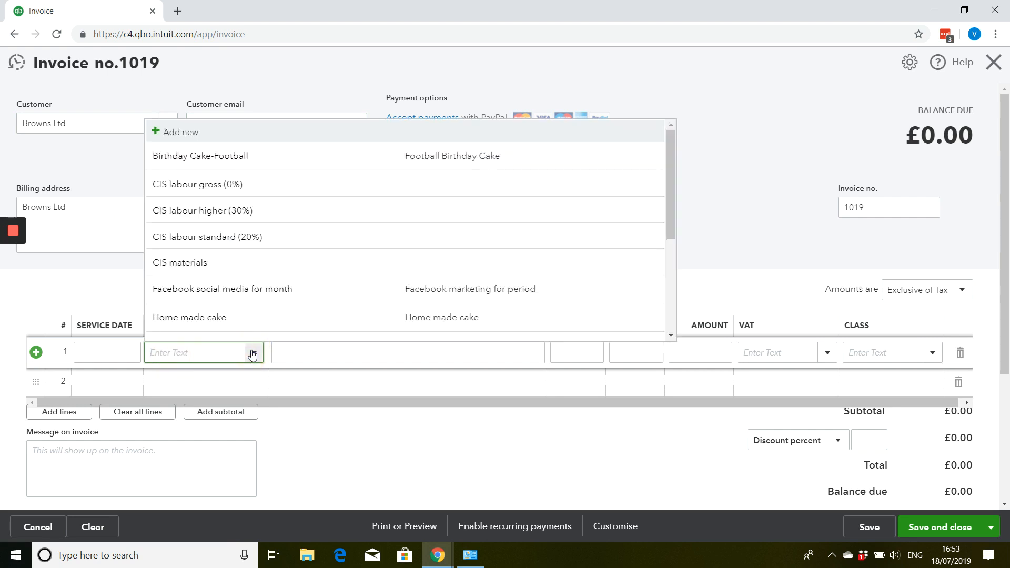
pyautogui.scroll(-3, 247, 278)
pyautogui.scroll(-1, 247, 277)
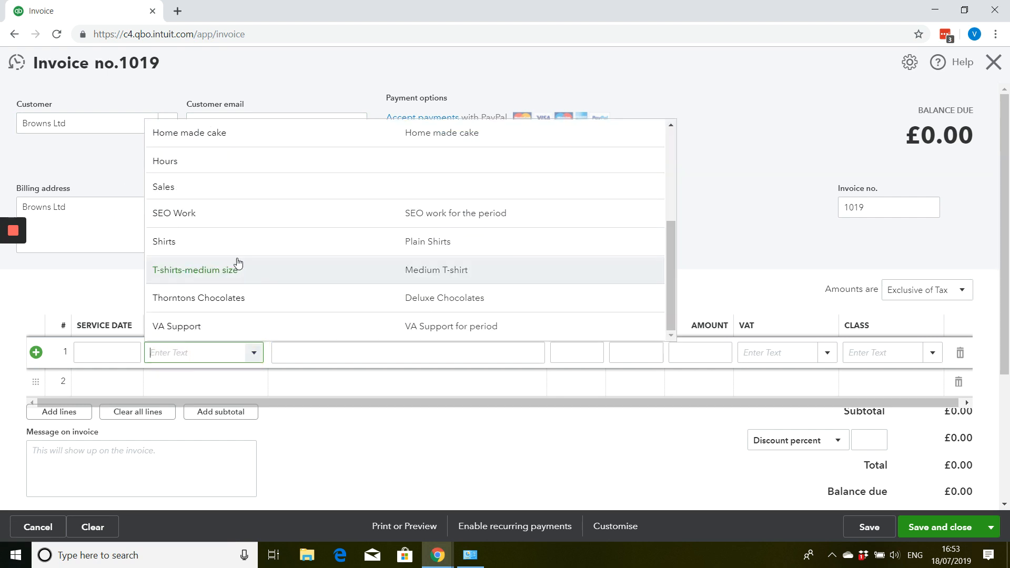
pyautogui.click(240, 264)
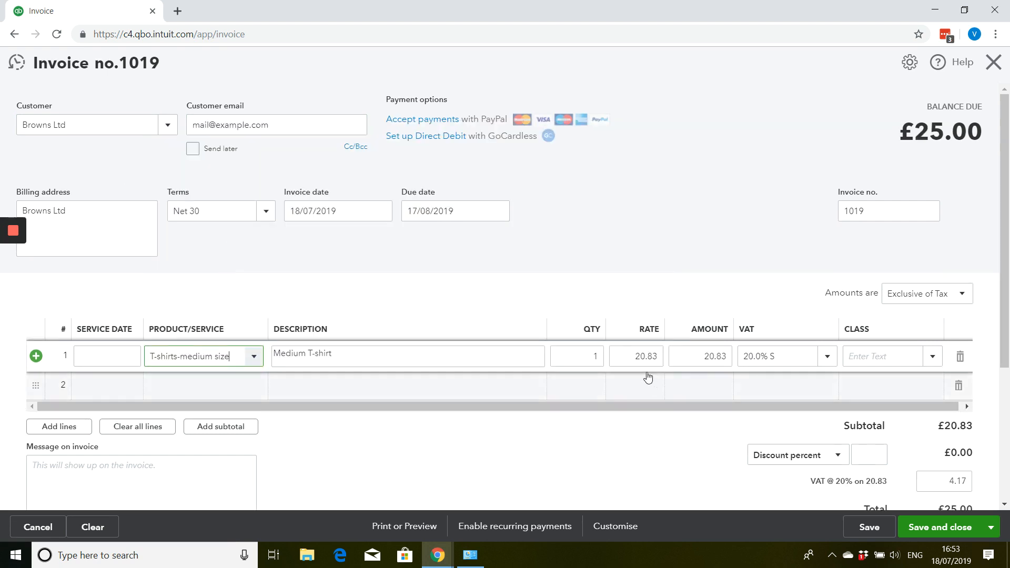
pyautogui.click(584, 357)
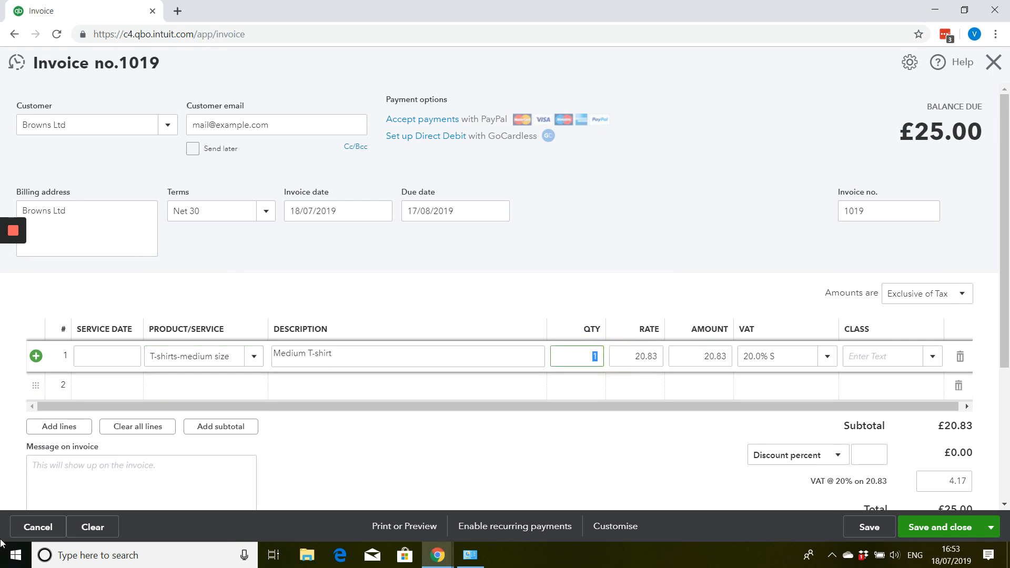
pyautogui.write('5')
pyautogui.press('Tab')
pyautogui.press('Tab')
pyautogui.press('Tab')
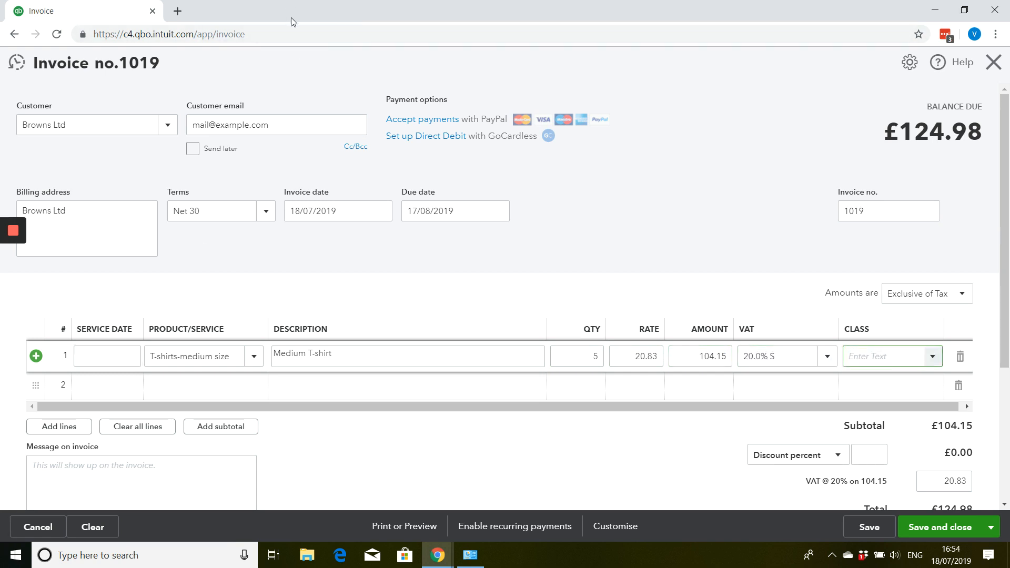
# - Adjust the invoice's VAT amount to 20.85, and save and close the invoice without a class
pyautogui.scroll(-3, 503, 198)
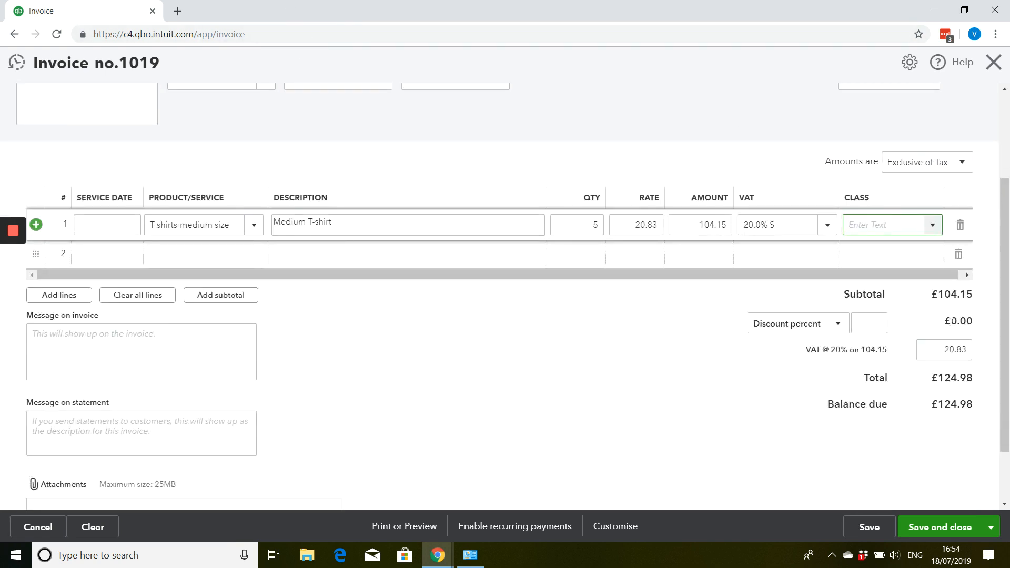
pyautogui.click(935, 350)
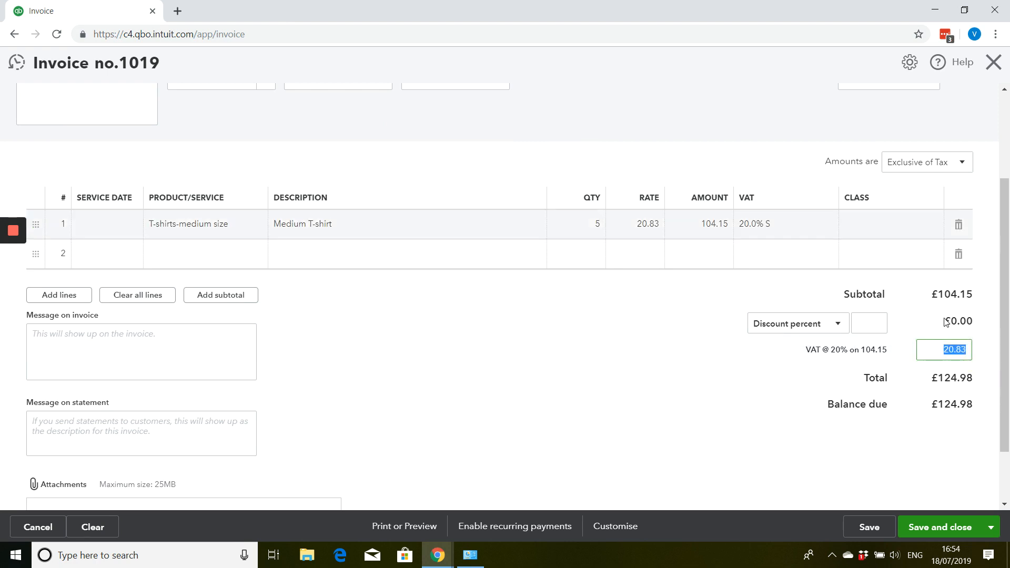
pyautogui.write('20.85')
pyautogui.press('Tab')
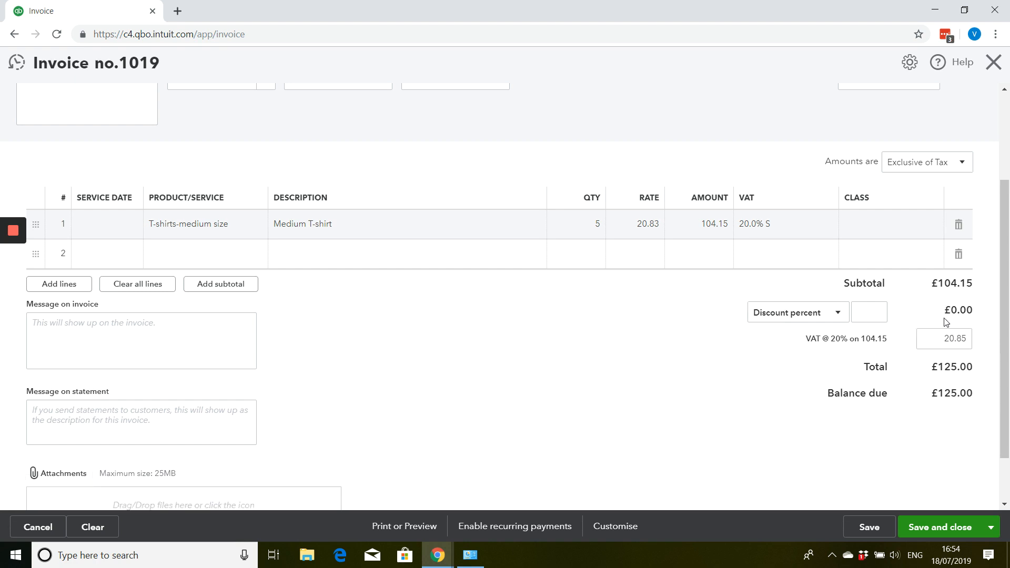
pyautogui.click(958, 532)
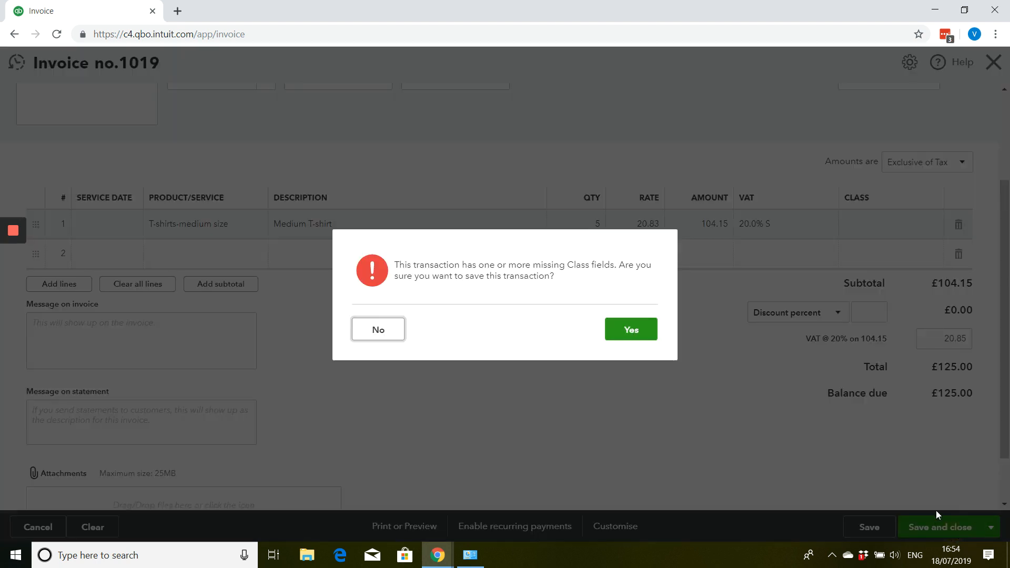
pyautogui.click(627, 334)
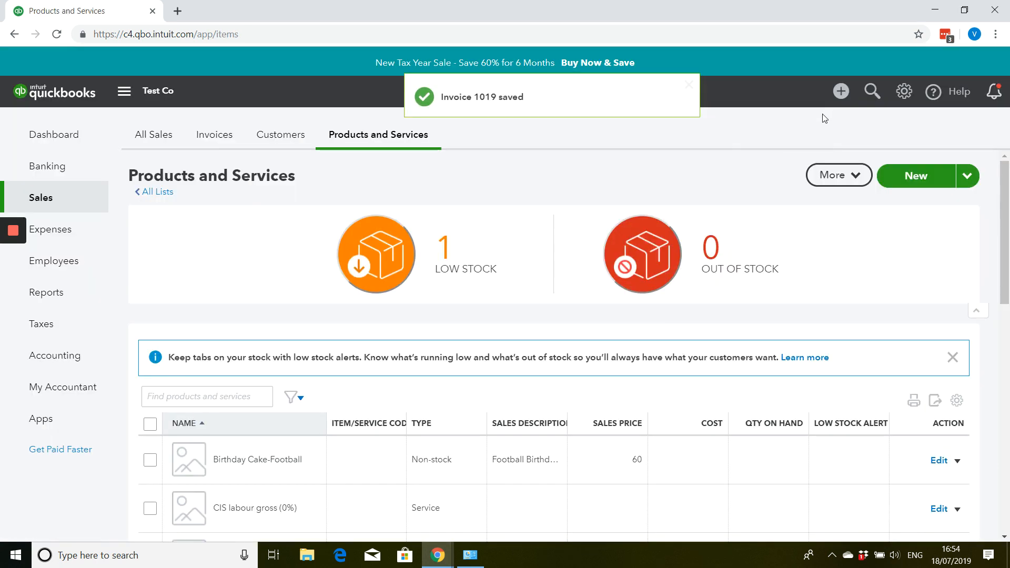
# - Filter the product list to low stock items and start a reorder for T-shirts-medium size
pyautogui.click(461, 262)
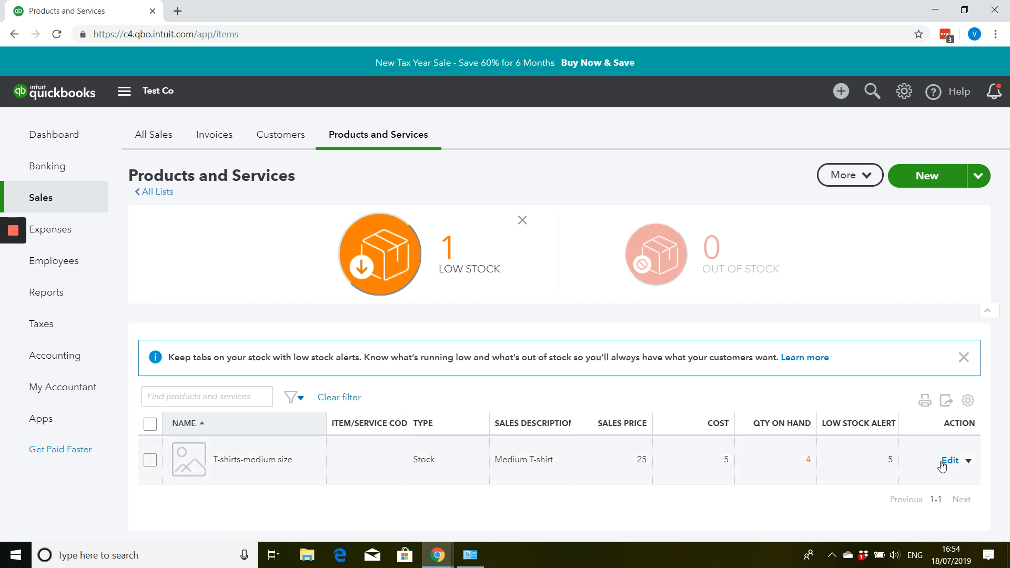
pyautogui.click(969, 461)
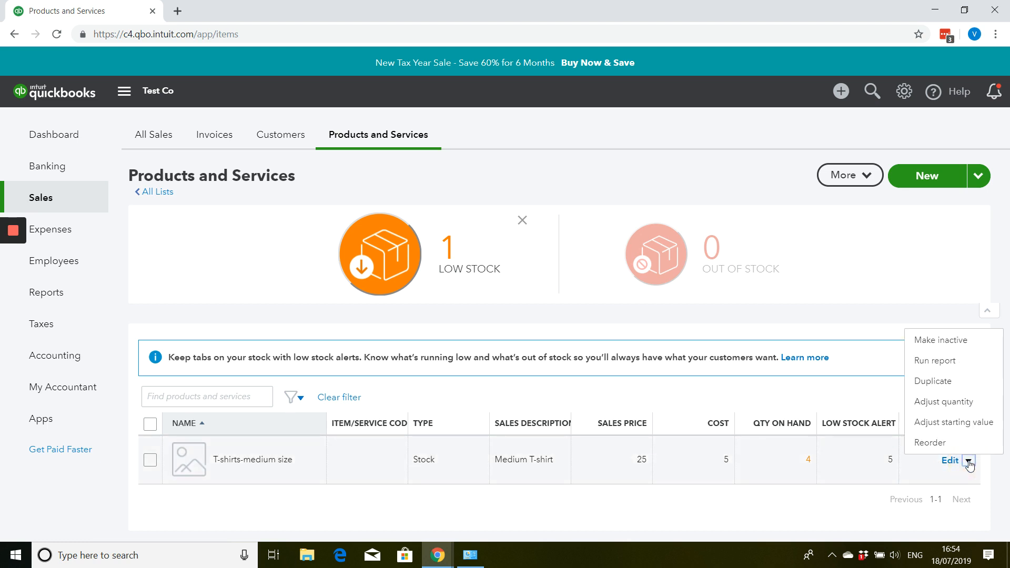
pyautogui.click(956, 451)
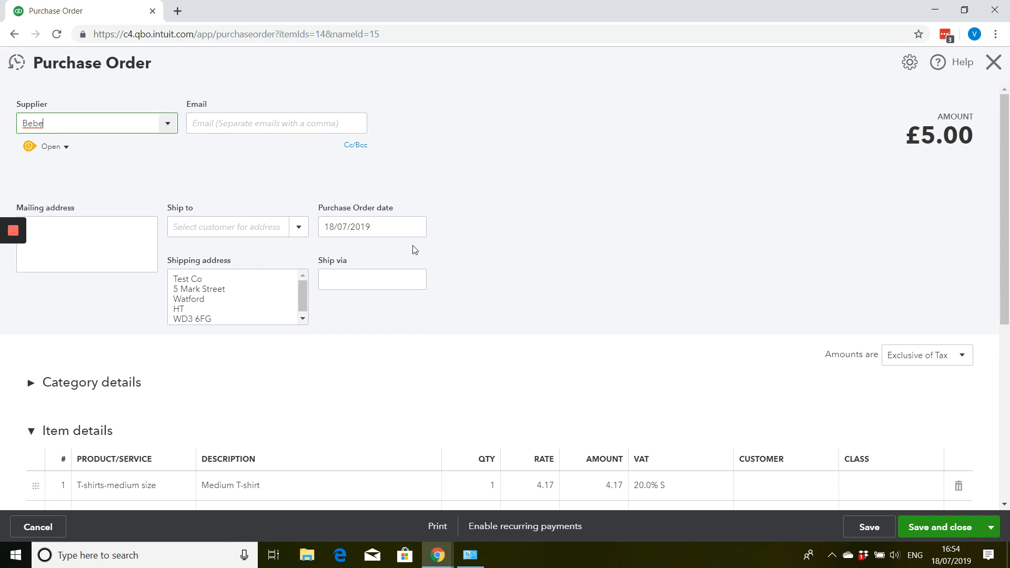
# - Set the quantity of the T-shirts-medium size line on the purchase order to 30
pyautogui.scroll(-1, 359, 249)
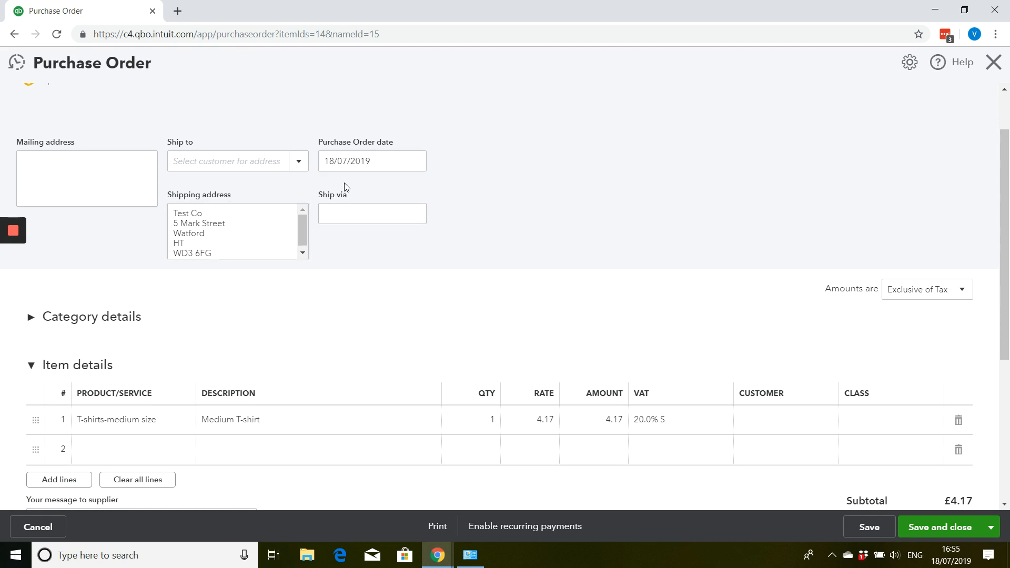
pyautogui.scroll(-1, 325, 221)
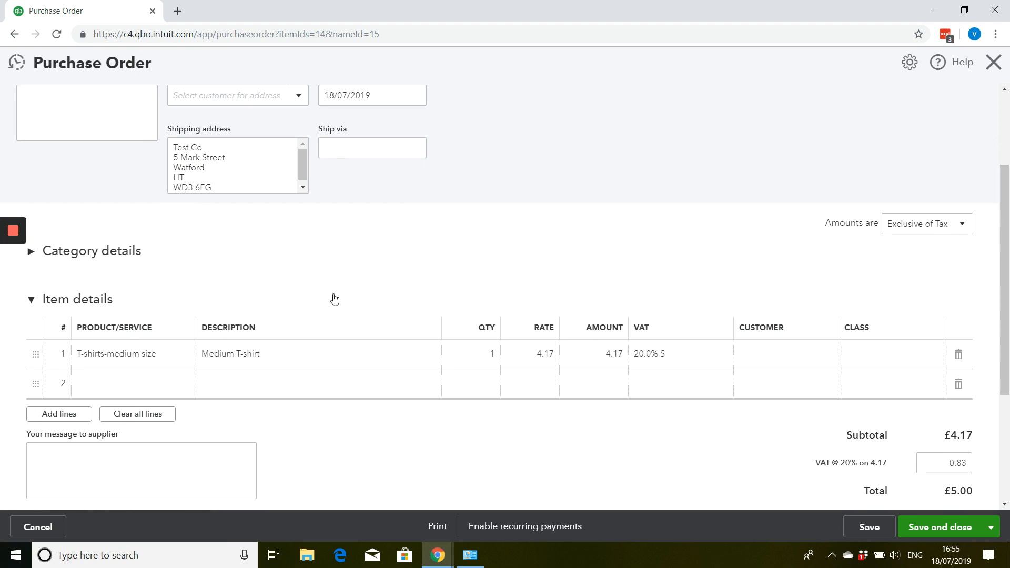
pyautogui.click(492, 353)
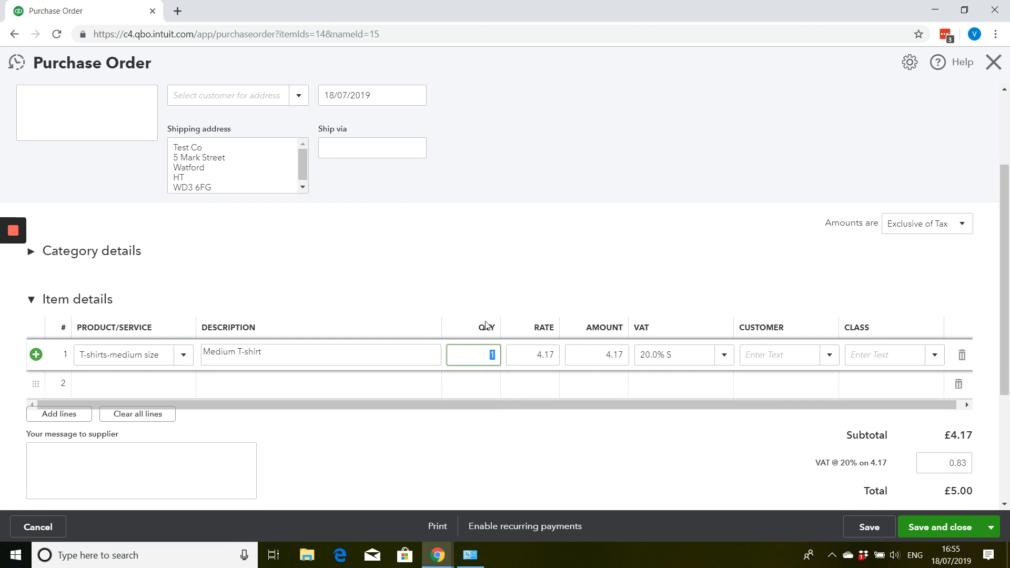
pyautogui.write('30')
pyautogui.press('Tab')
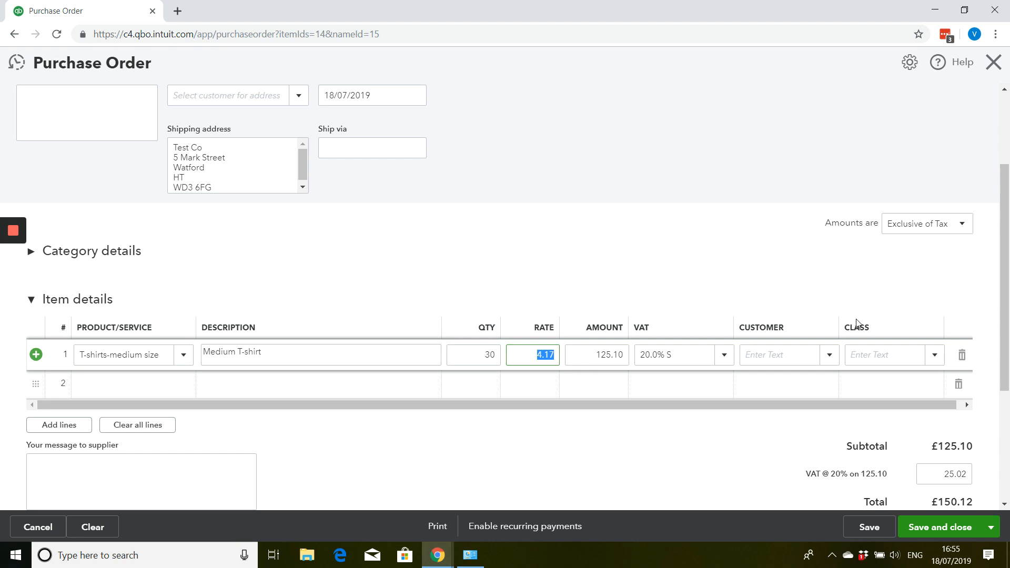
# - Review the purchase order, then save and close it without assigning a class
pyautogui.scroll(-4, 857, 323)
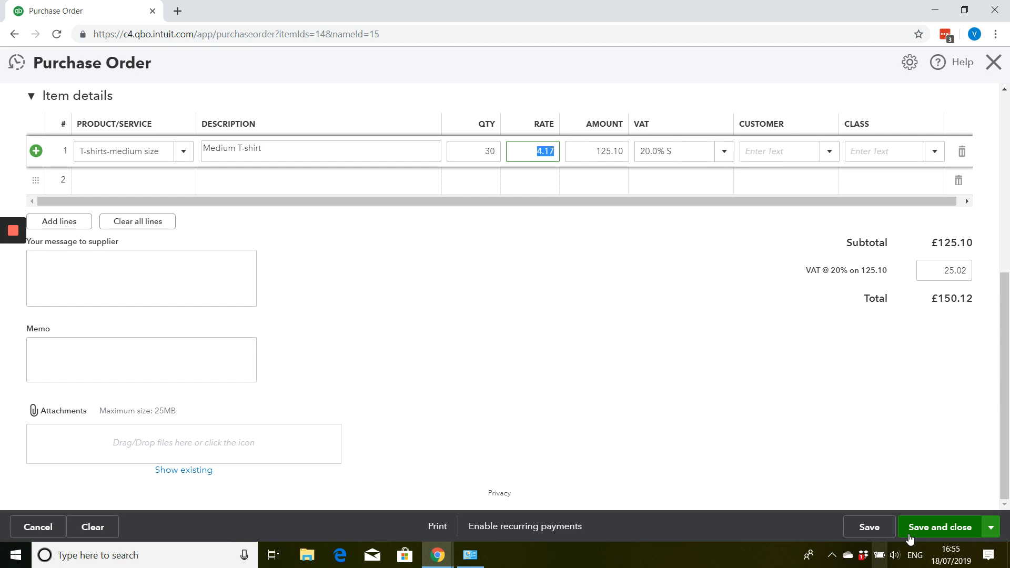
pyautogui.scroll(3, 842, 458)
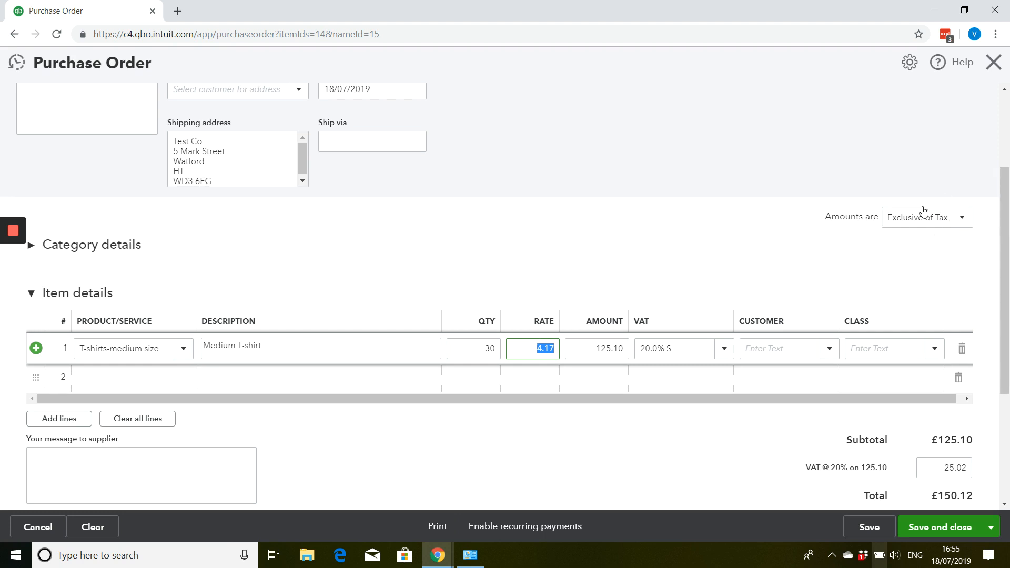
pyautogui.scroll(-3, 915, 218)
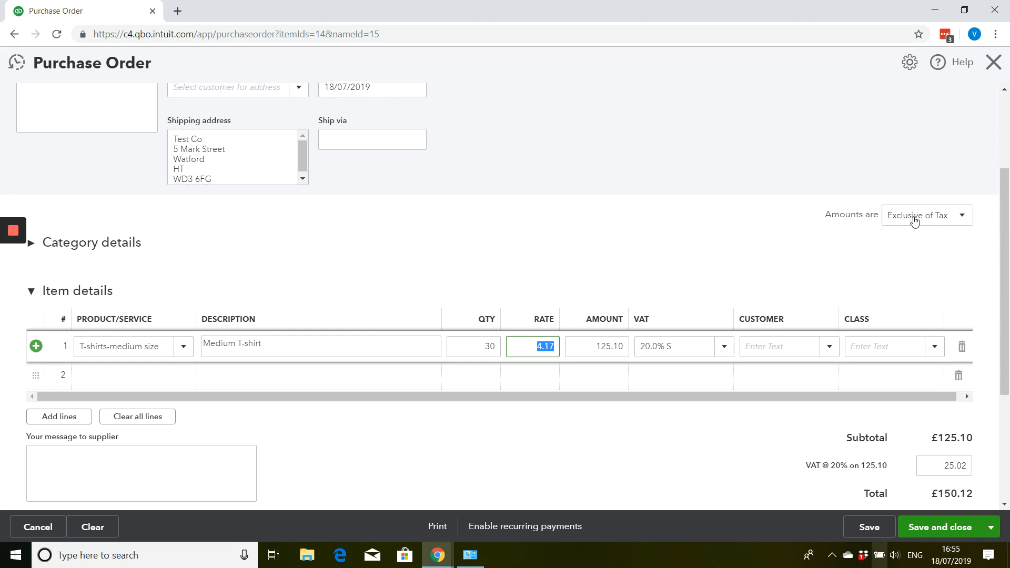
pyautogui.click(926, 525)
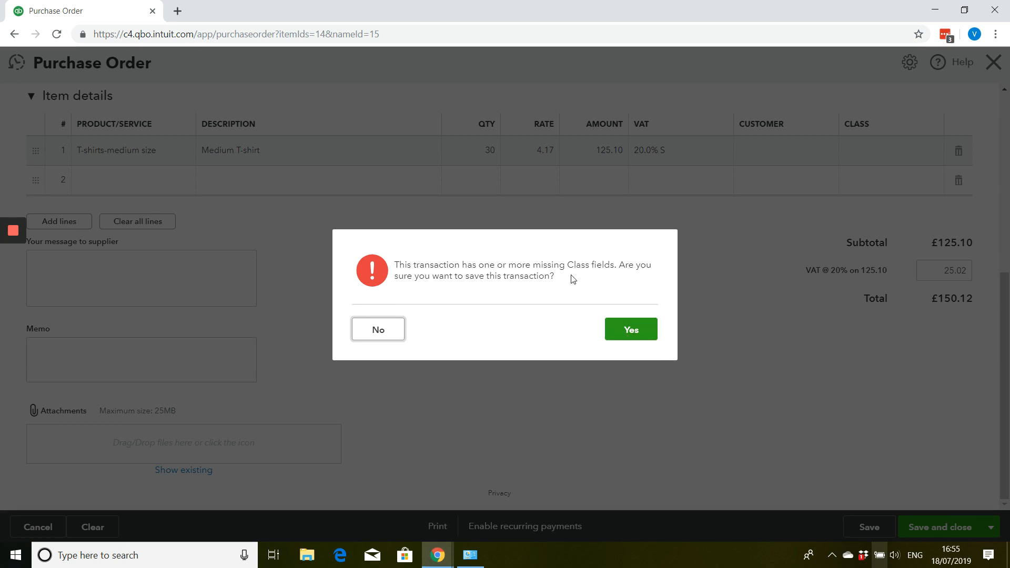
pyautogui.click(621, 336)
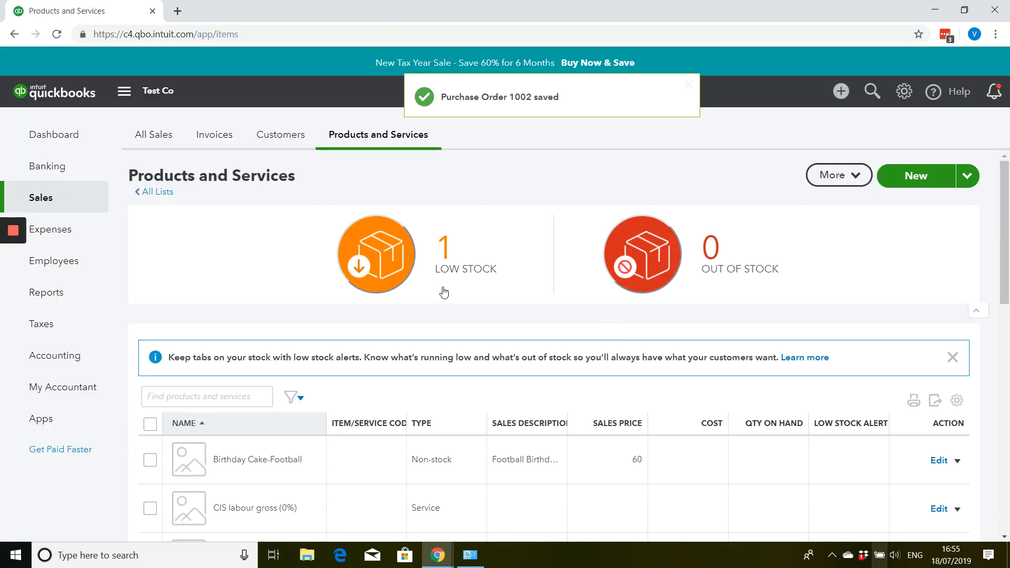
# - Create a bill for the supplier Bebe and add the open Medium T-shirt purchase order to it
pyautogui.click(840, 93)
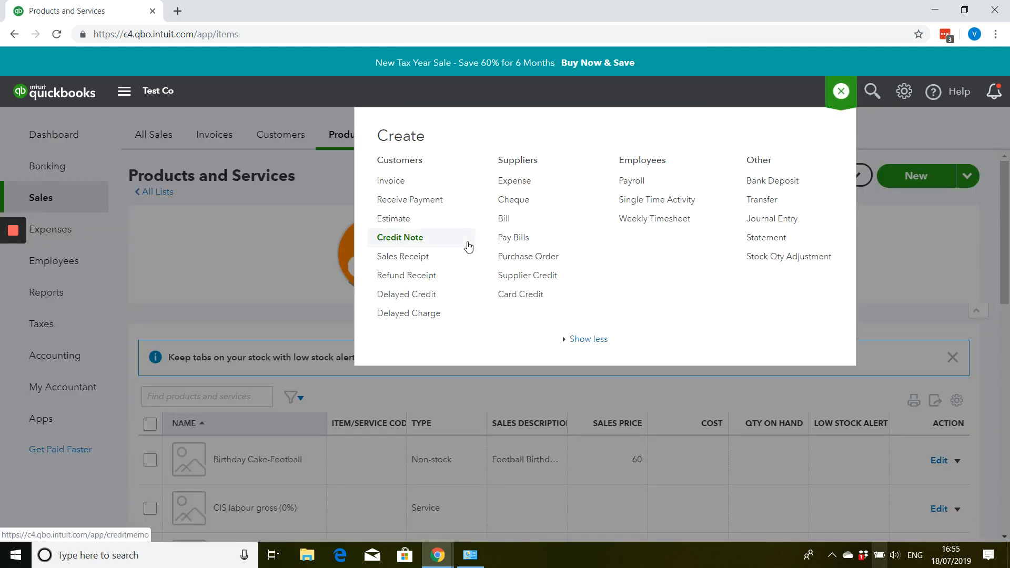
pyautogui.click(515, 228)
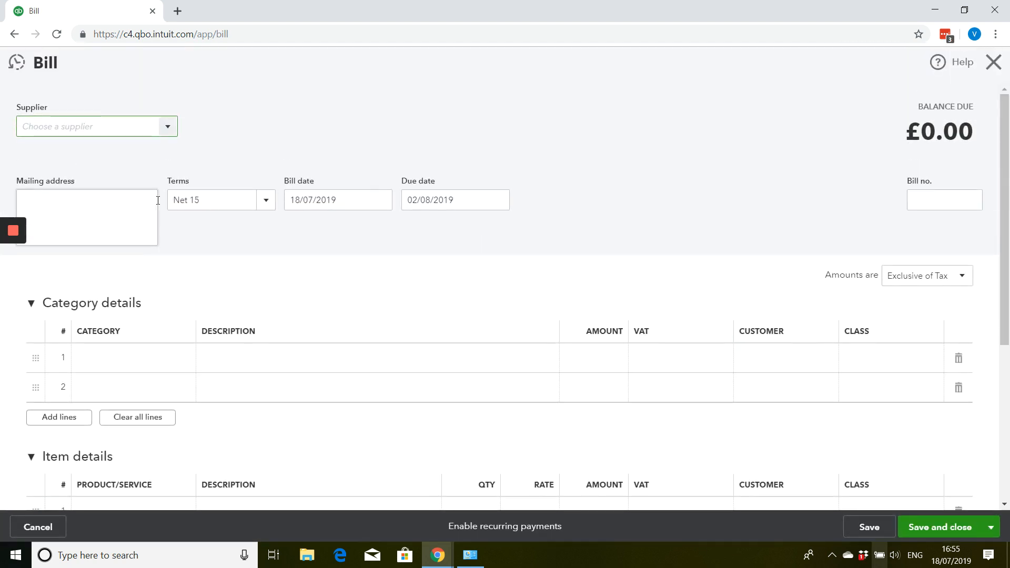
pyautogui.click(167, 135)
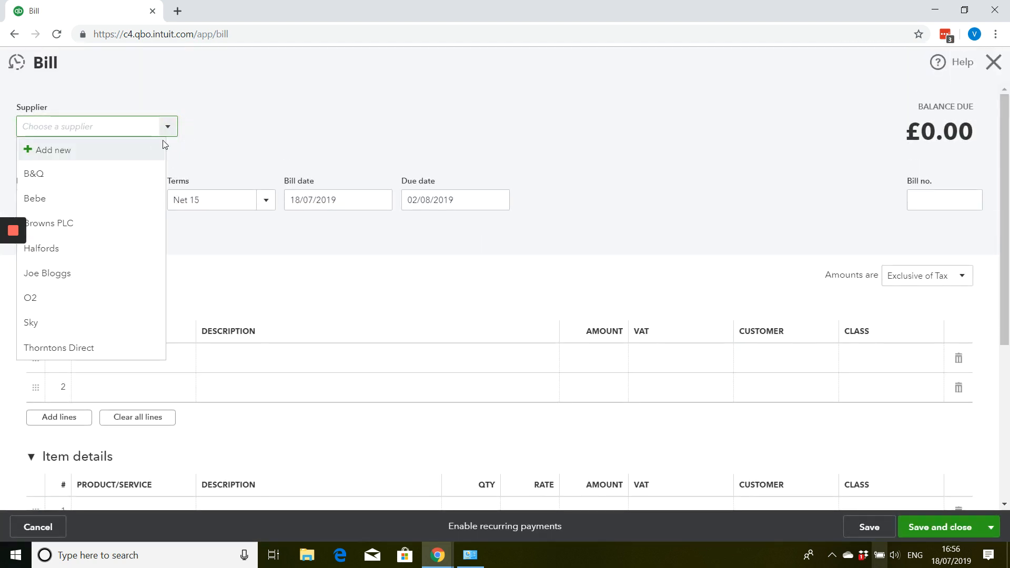
pyautogui.click(123, 198)
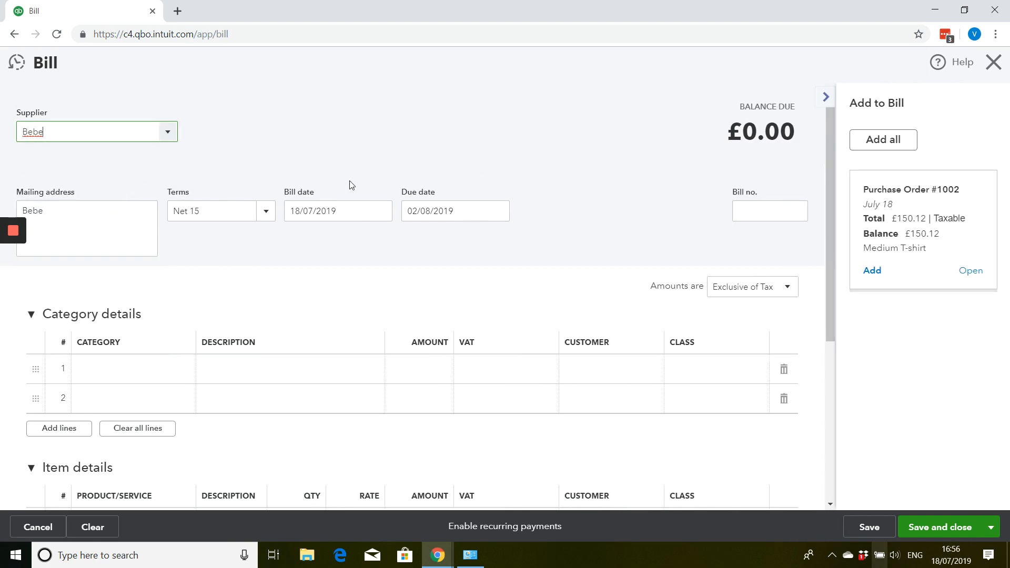
pyautogui.click(870, 272)
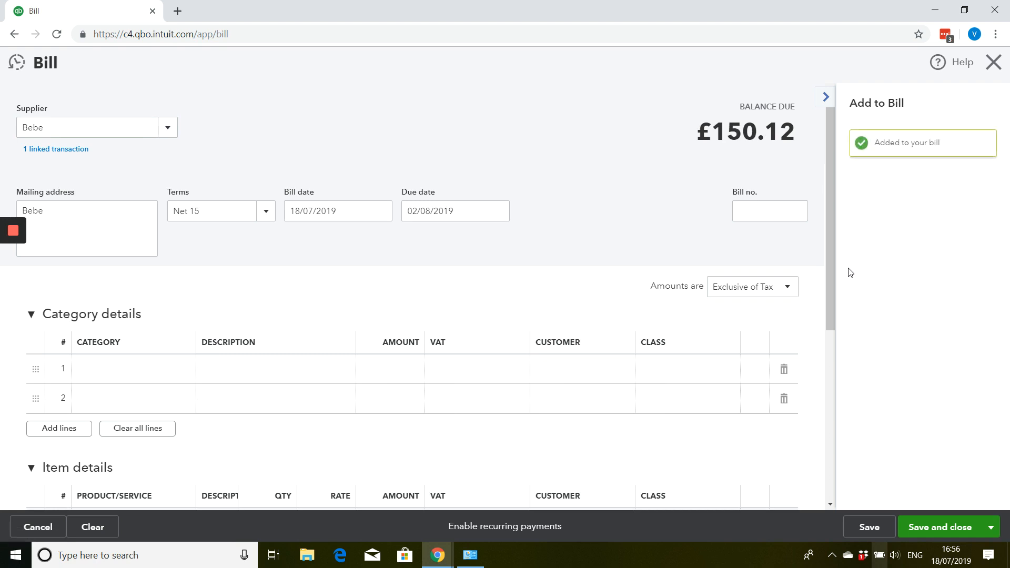
# - Try a bill date of 22/07/2019 and set the date back to 18/07/2019
pyautogui.click(380, 211)
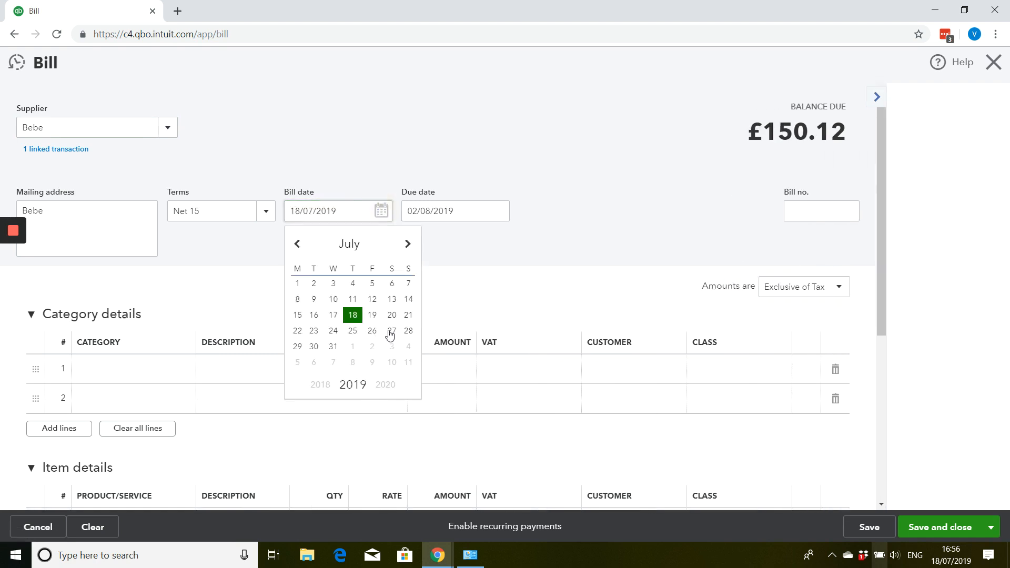
pyautogui.click(298, 331)
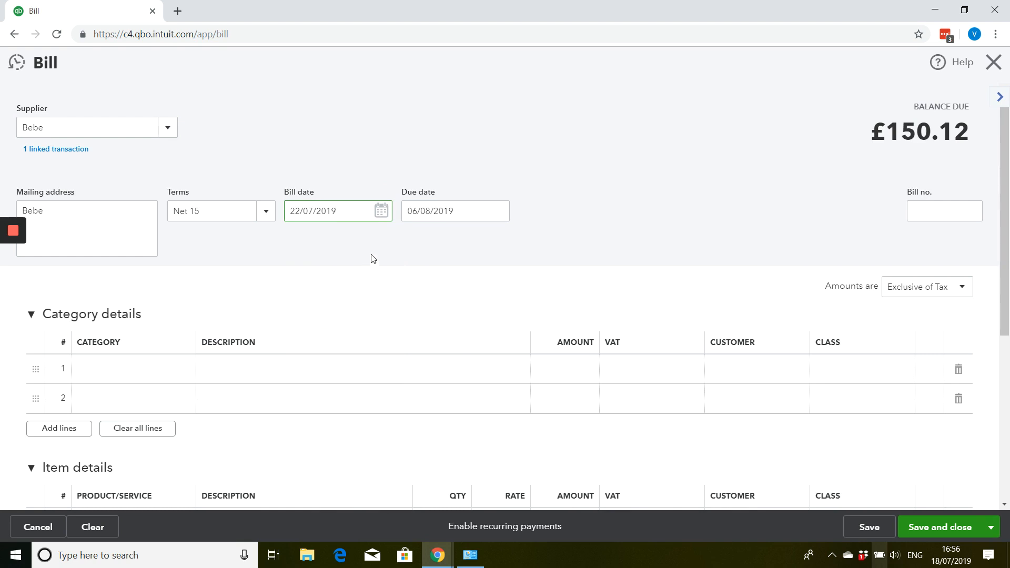
pyautogui.click(381, 211)
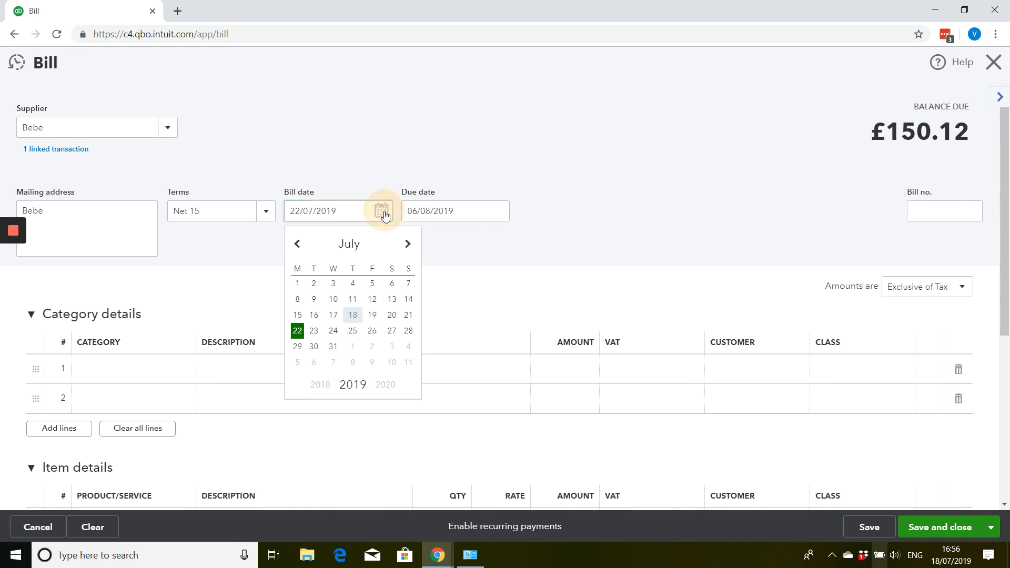
pyautogui.click(352, 314)
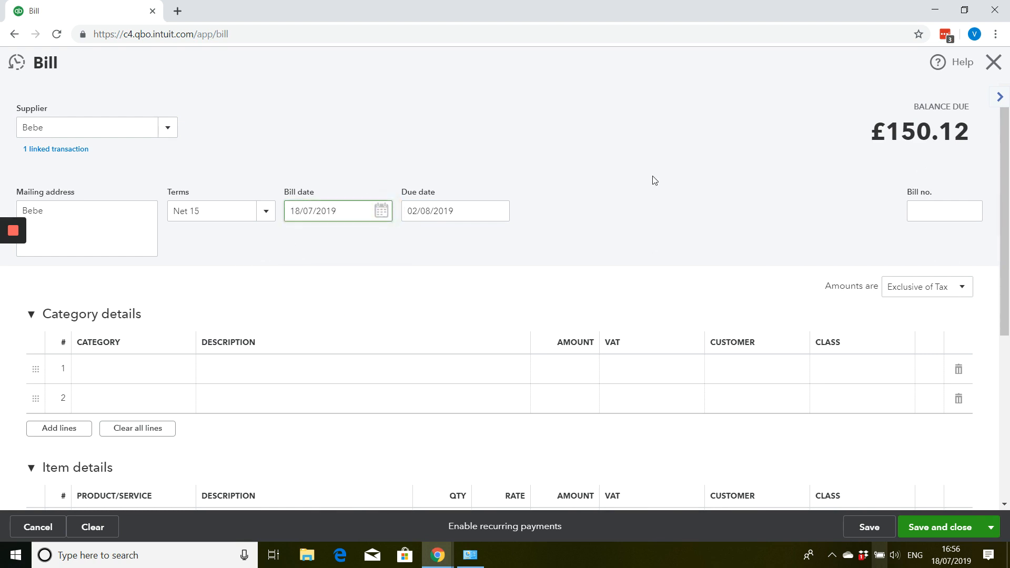
# - Enter 458 as the bill number and review the bill's item line, VAT and total
pyautogui.click(916, 205)
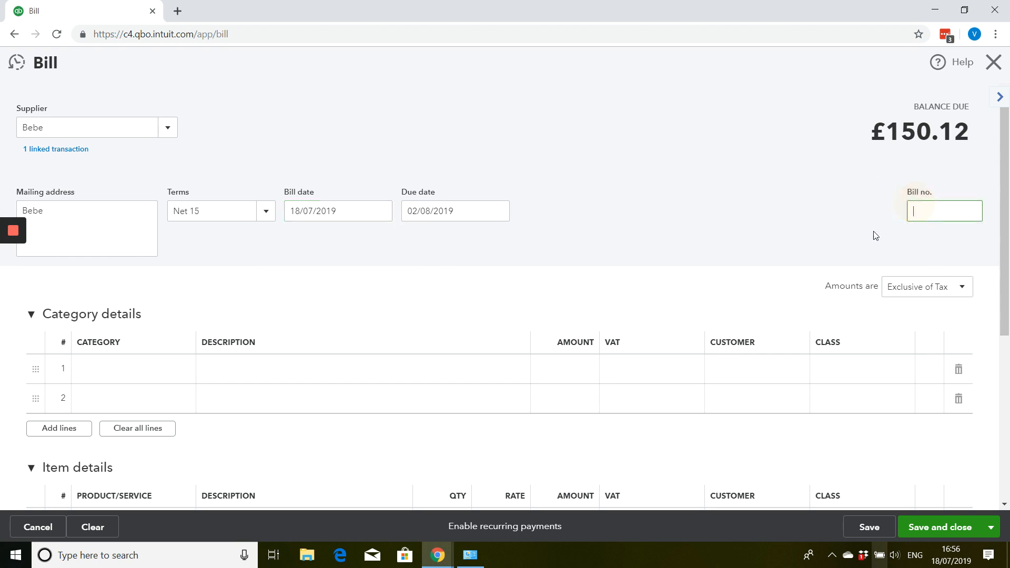
pyautogui.write('458')
pyautogui.press('Tab')
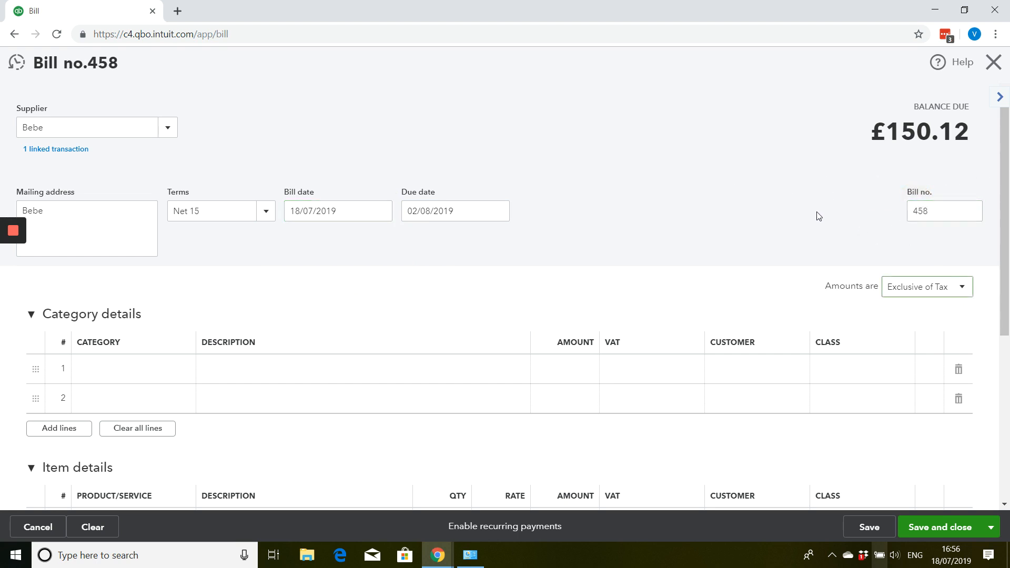
pyautogui.scroll(-4, 812, 218)
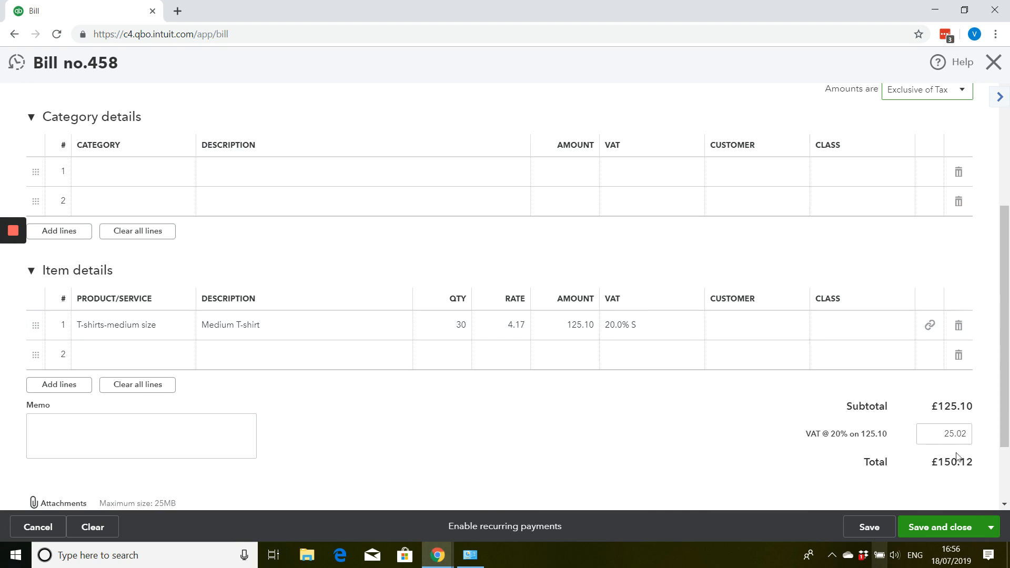
pyautogui.scroll(3, 72, 375)
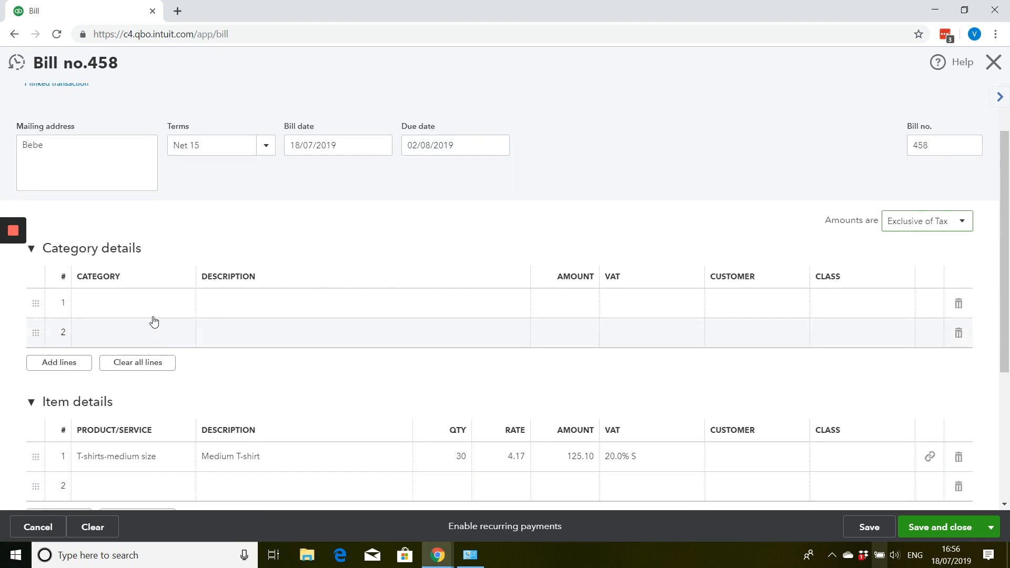
# - Add a Carriage category line to the bill with the description "premium same day" and an amount of 25.00, keeping 20.0% S VAT
pyautogui.click(152, 312)
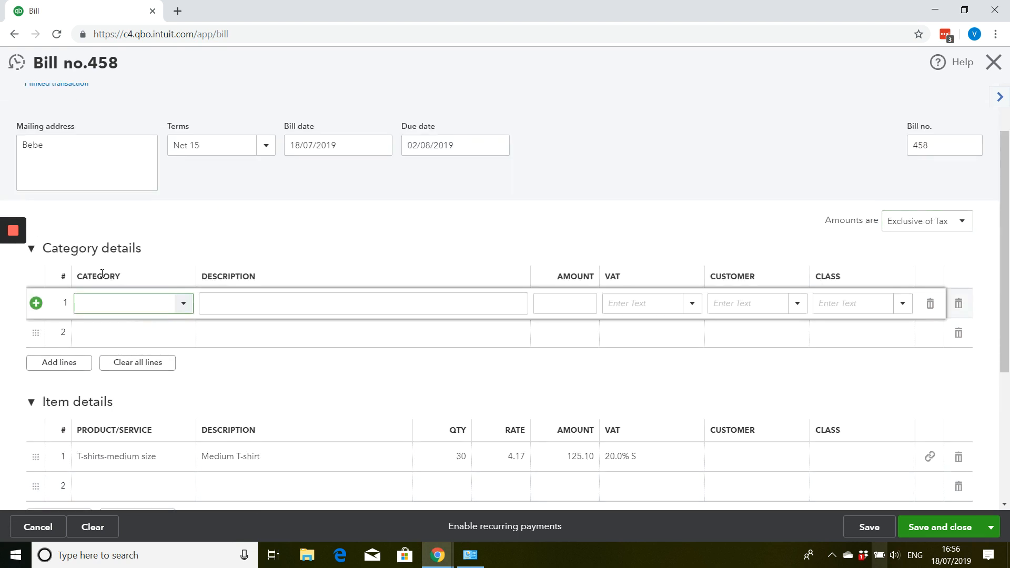
pyautogui.write('fre')
pyautogui.moveTo(15, 262)
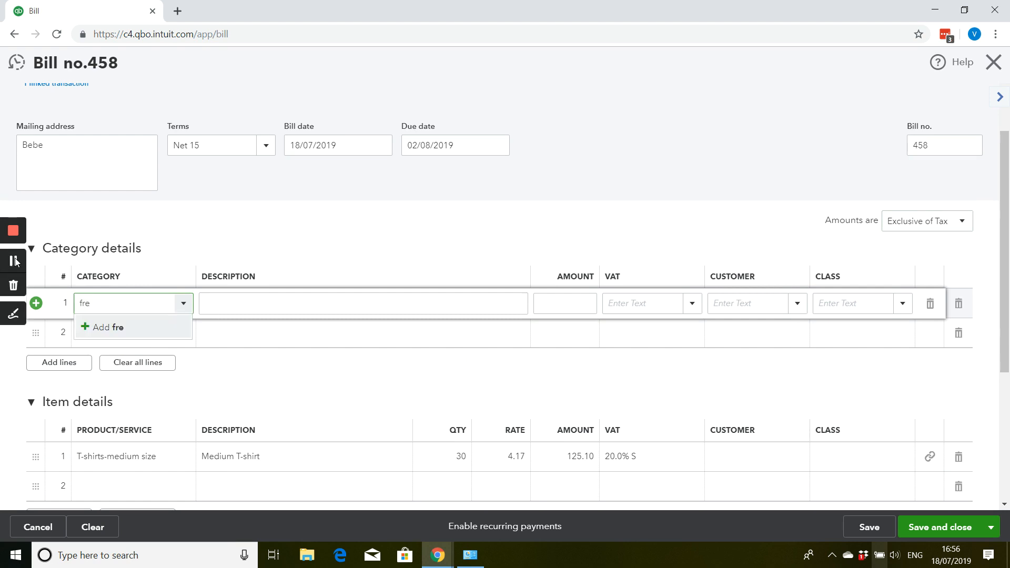
pyautogui.write('carr')
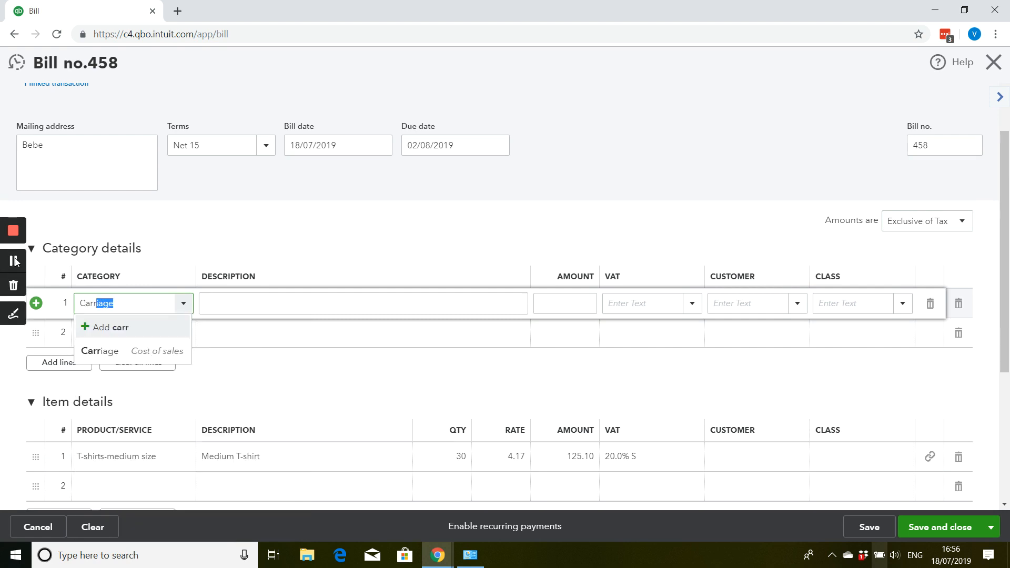
pyautogui.press('Tab')
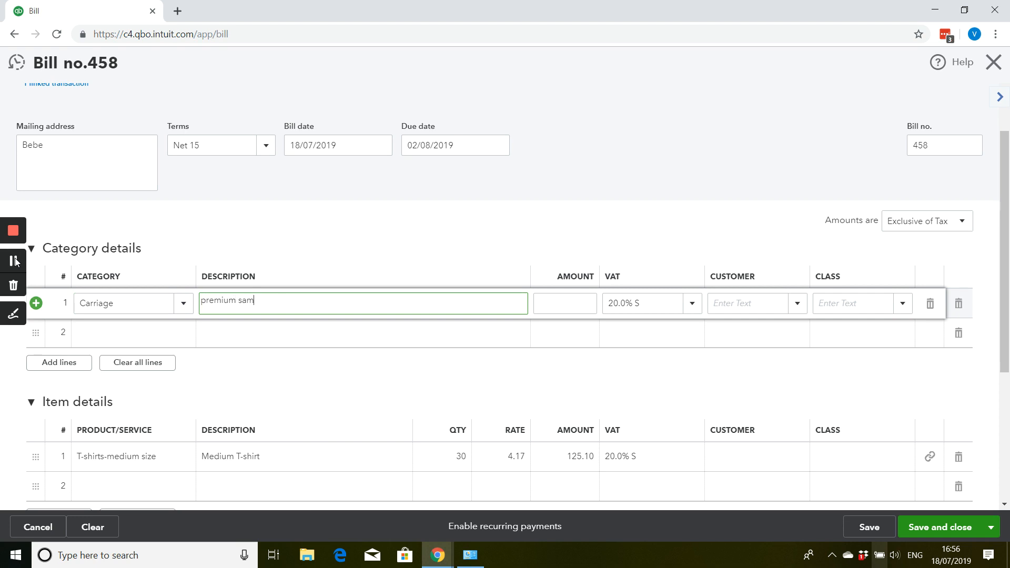
pyautogui.write('premium same day')
pyautogui.press('Tab')
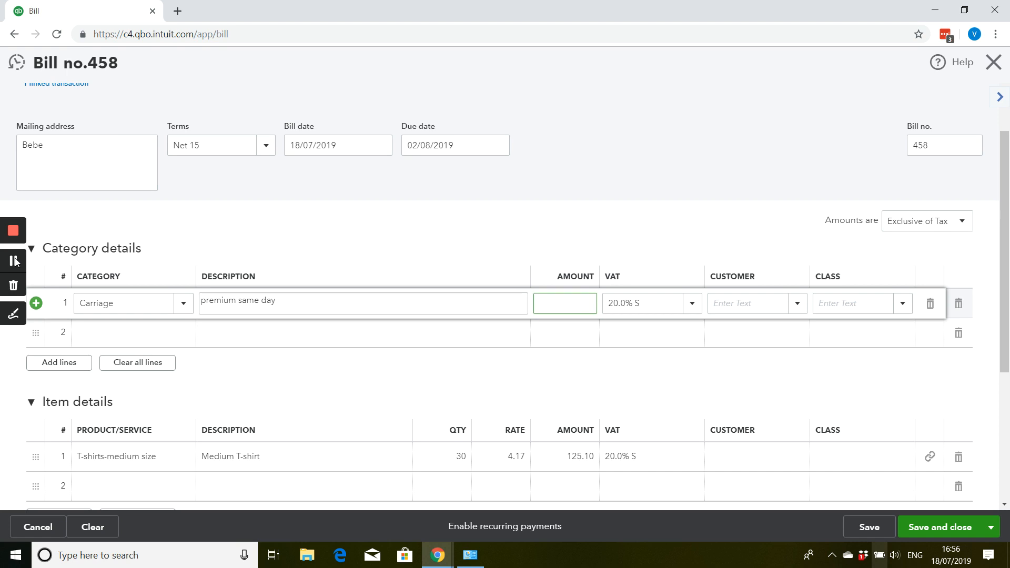
pyautogui.write('25.00')
pyautogui.press('Tab')
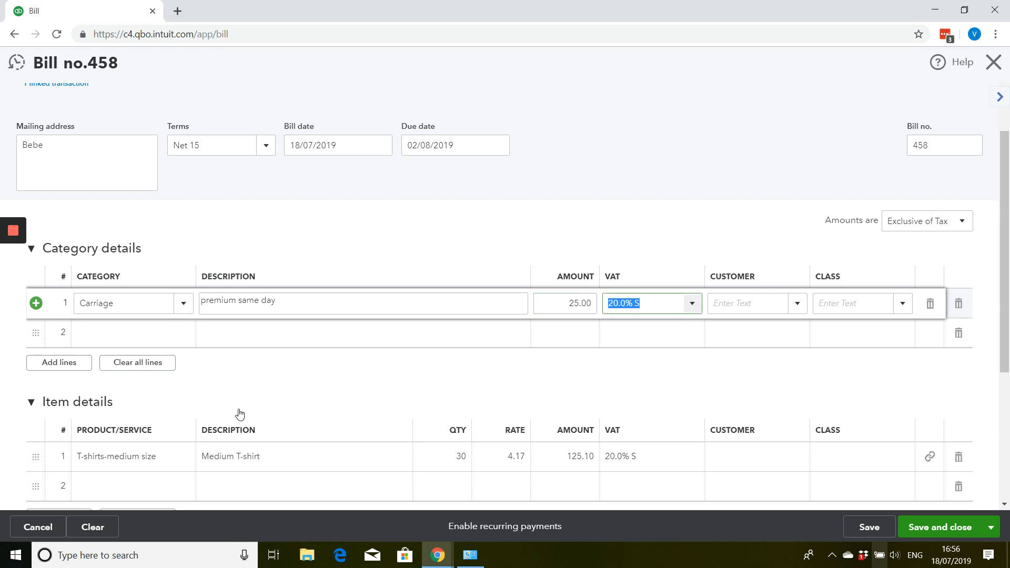
# - Check the bill's totals, and save and close it without assigning a class
pyautogui.scroll(-4, 383, 338)
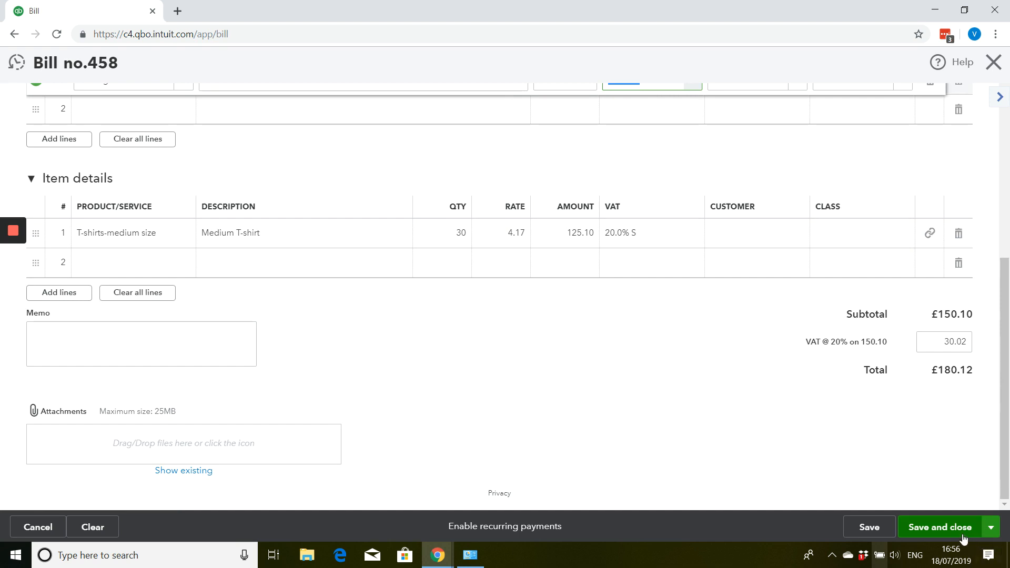
pyautogui.click(960, 529)
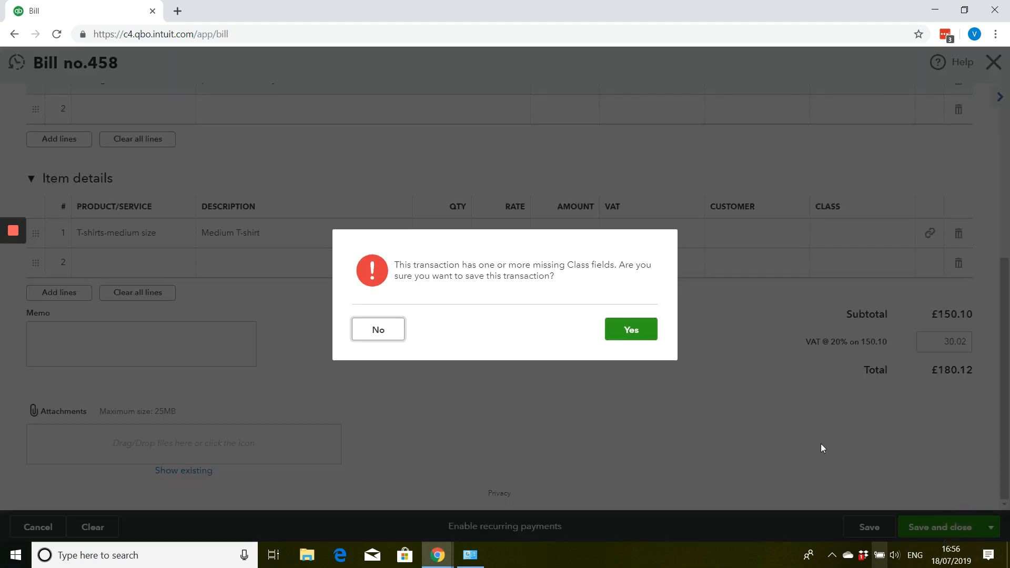
pyautogui.click(620, 327)
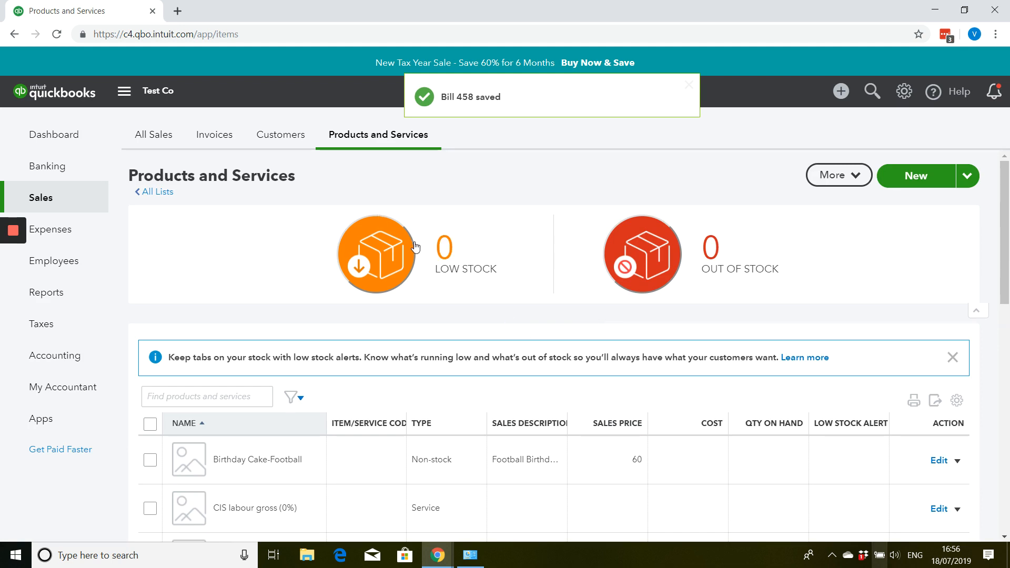
# - Check the quantity on hand for T-shirts-medium size in the products and services list
pyautogui.scroll(-3, 423, 325)
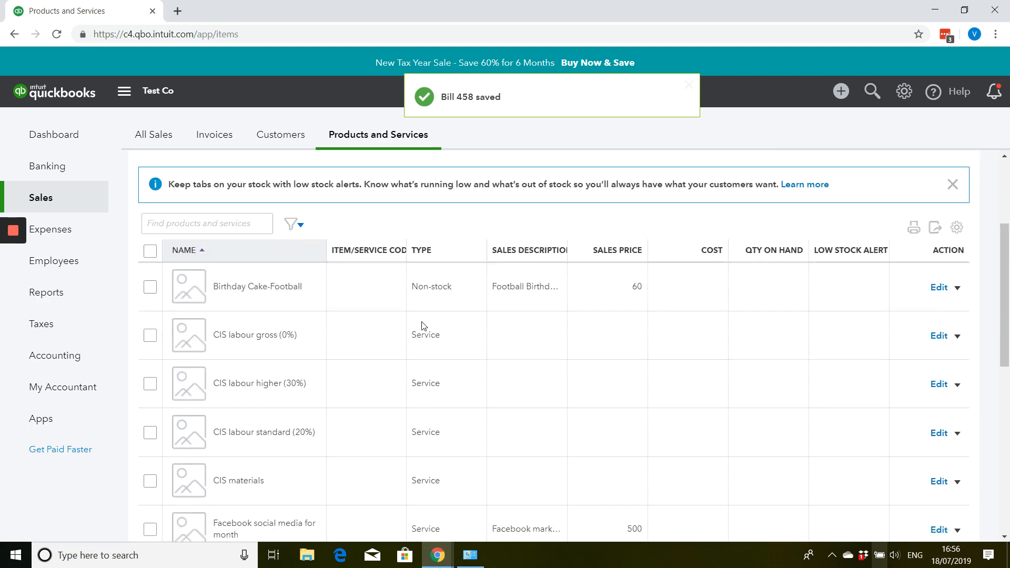
pyautogui.scroll(-7, 422, 325)
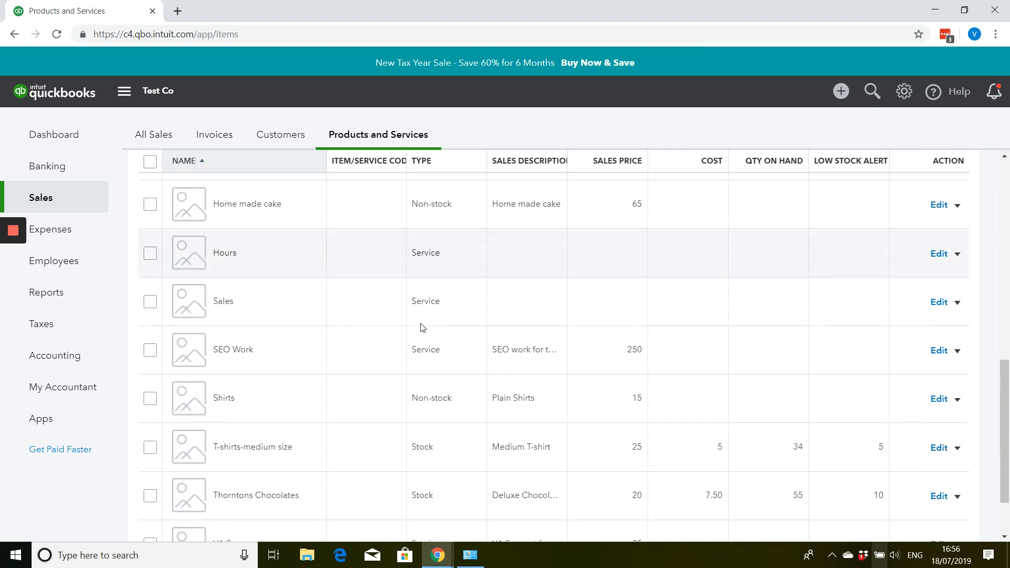
pyautogui.scroll(-2, 422, 326)
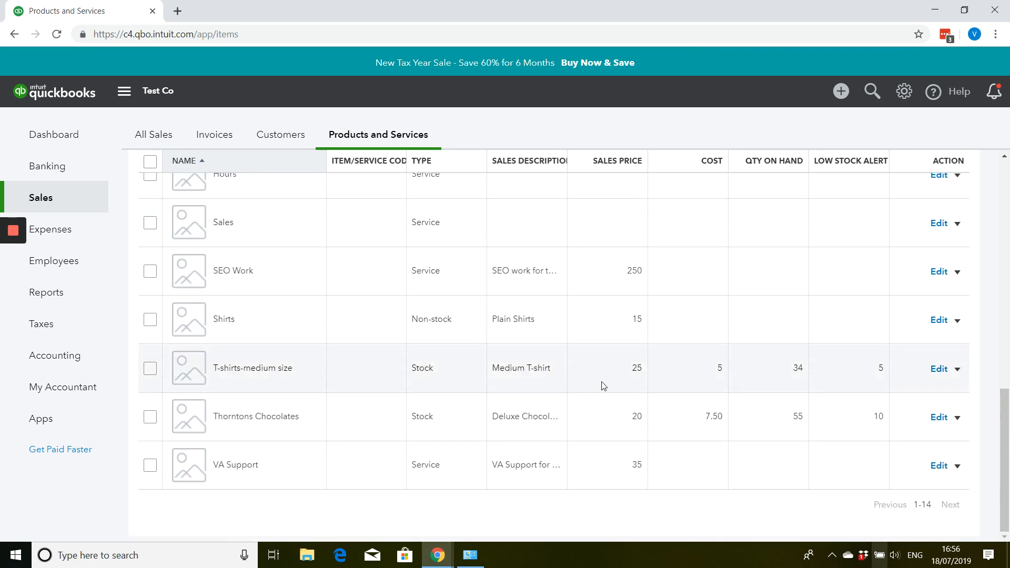